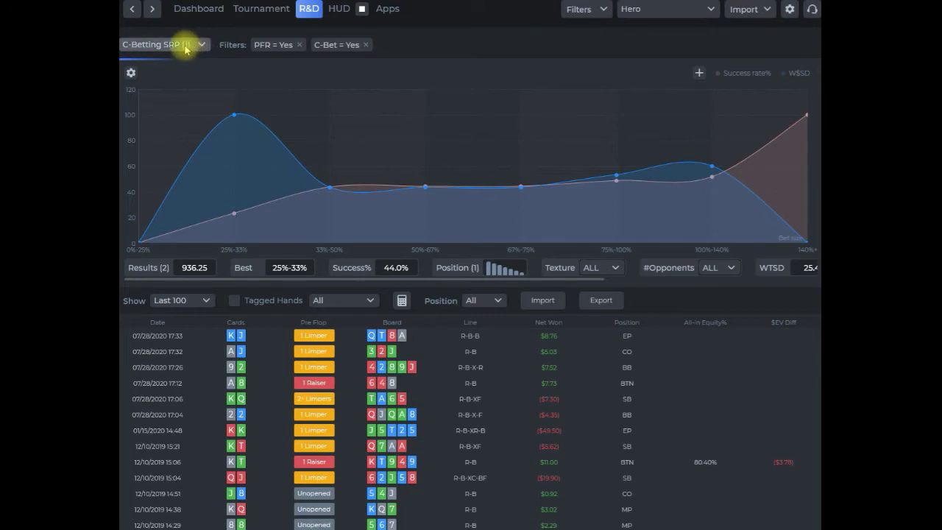
Show success rate by position, then refresh the chart back to bet sizes
{"action": "mouse_move", "coordinate": [403, 145]}
{"action": "mouse_move", "coordinate": [527, 158]}
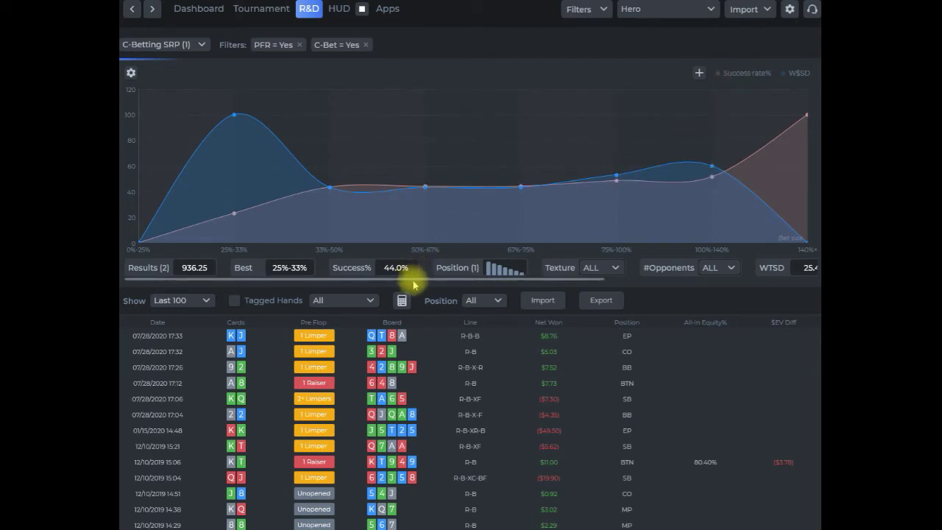
{"action": "left_click_drag", "start_coordinate": [415, 282], "coordinate": [515, 280]}
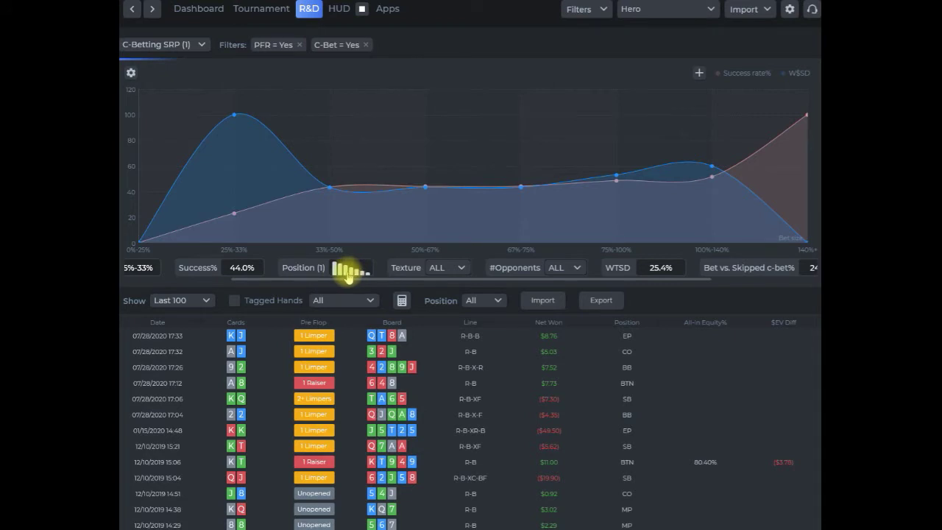
{"action": "left_click", "coordinate": [348, 274]}
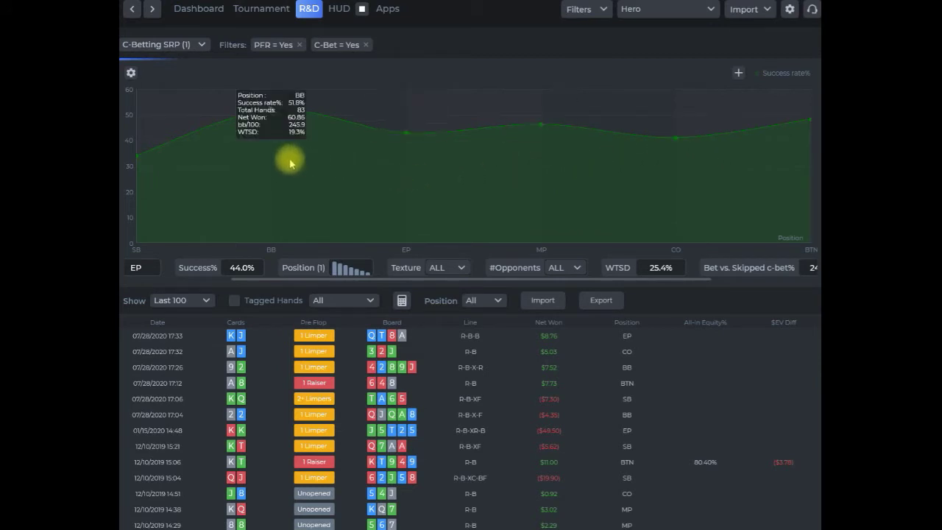
{"action": "right_click", "coordinate": [345, 154]}
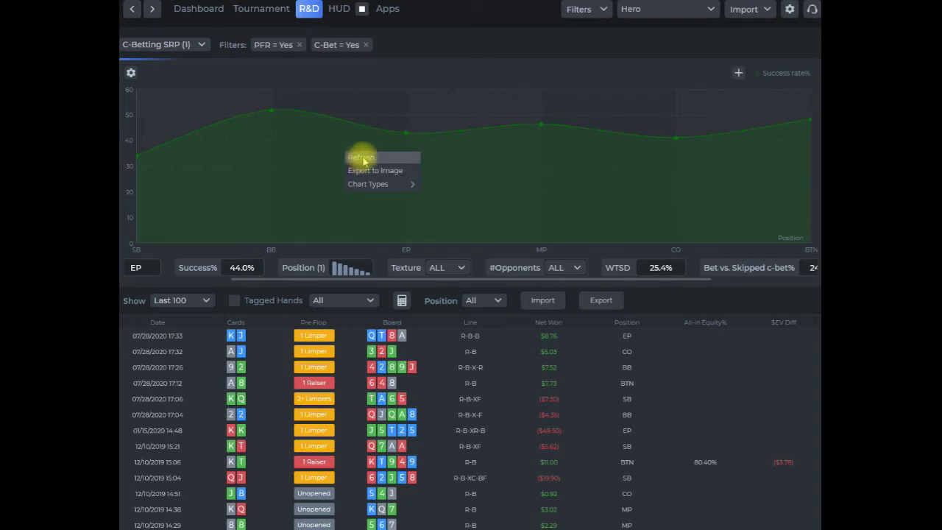
{"action": "left_click", "coordinate": [363, 159]}
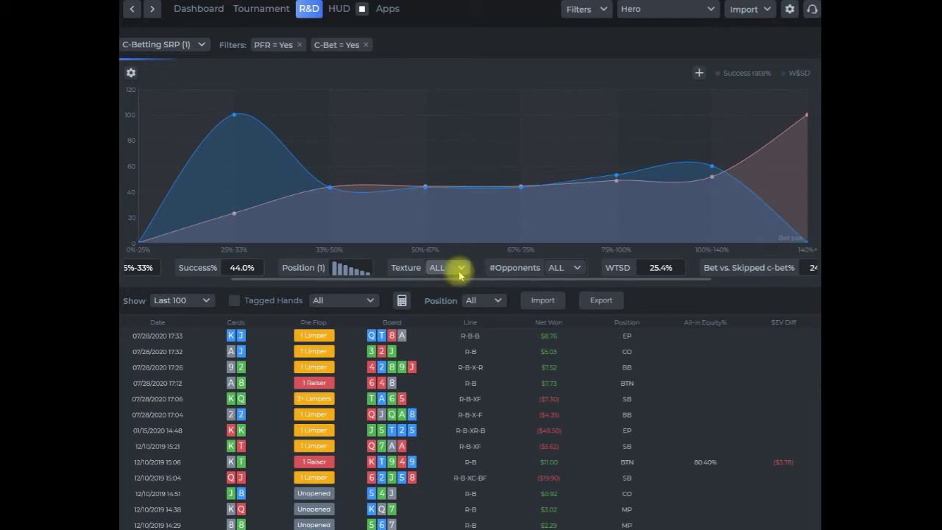
Set the Texture filter to Rainbow
{"action": "left_click", "coordinate": [458, 268]}
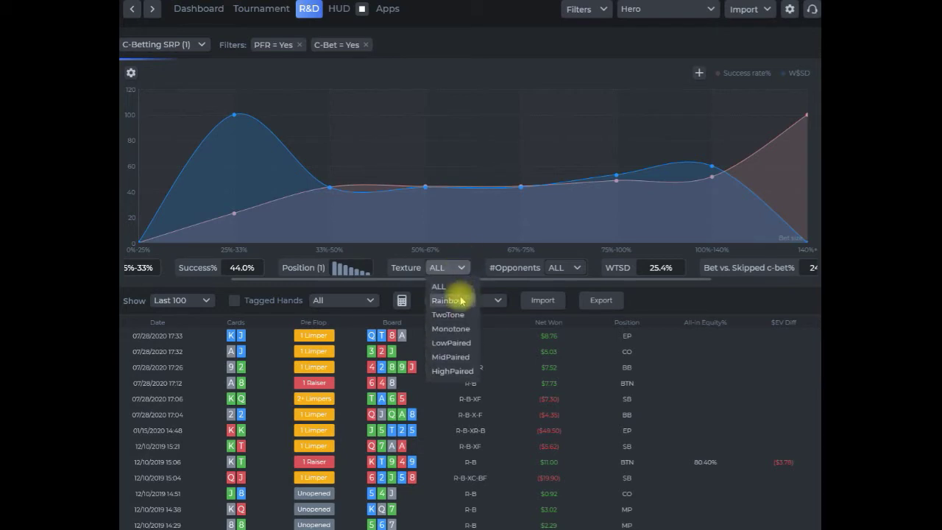
{"action": "left_click", "coordinate": [462, 300]}
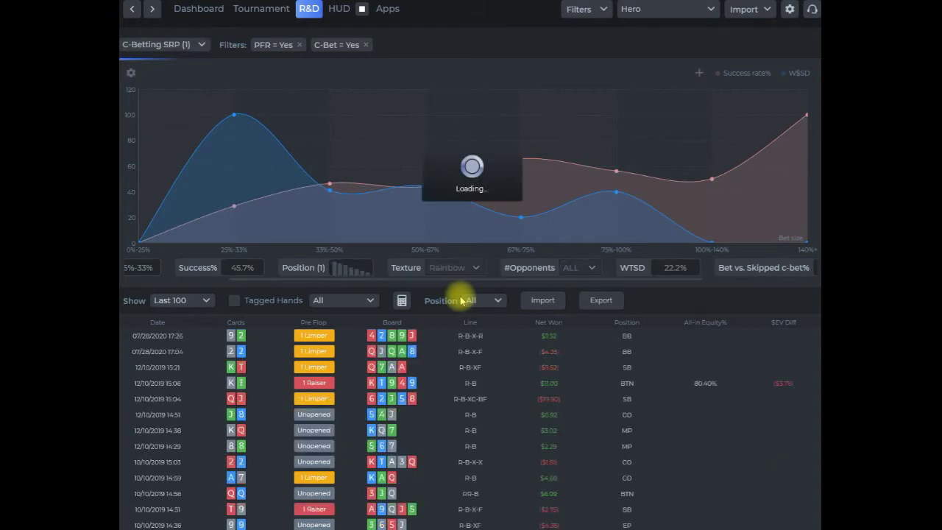
{"action": "mouse_move", "coordinate": [336, 221]}
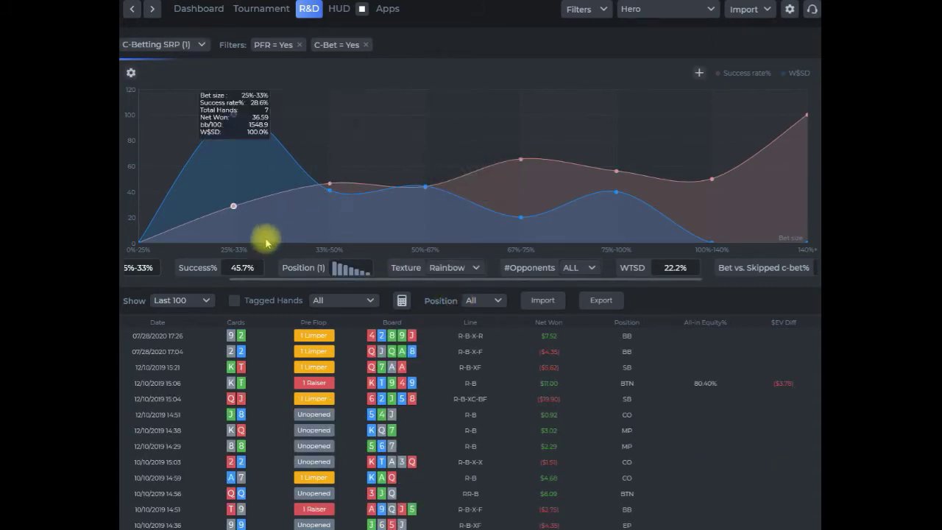
{"action": "mouse_move", "coordinate": [380, 225]}
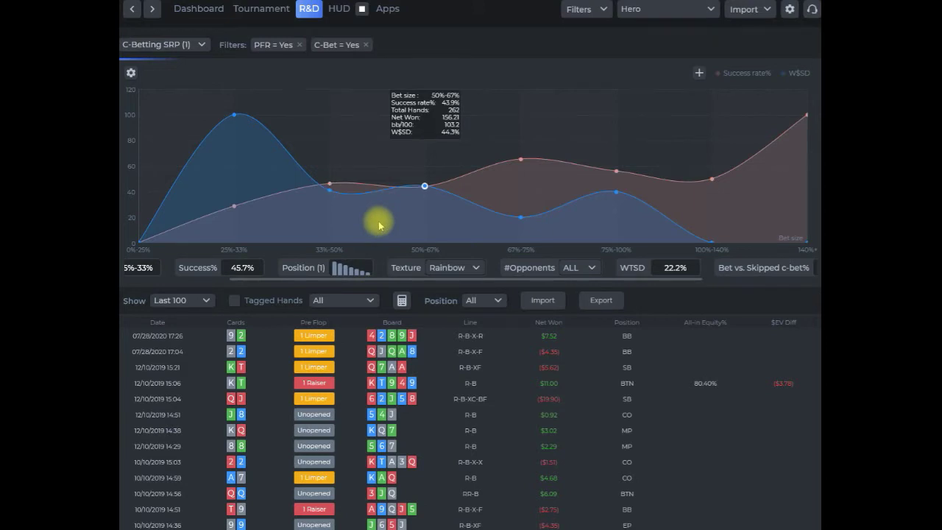
{"action": "mouse_move", "coordinate": [257, 204]}
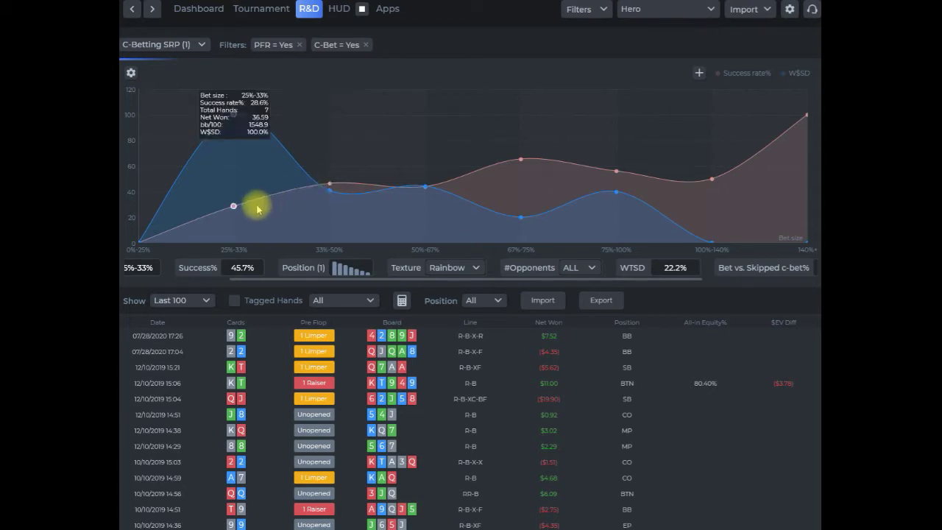
{"action": "mouse_move", "coordinate": [305, 189]}
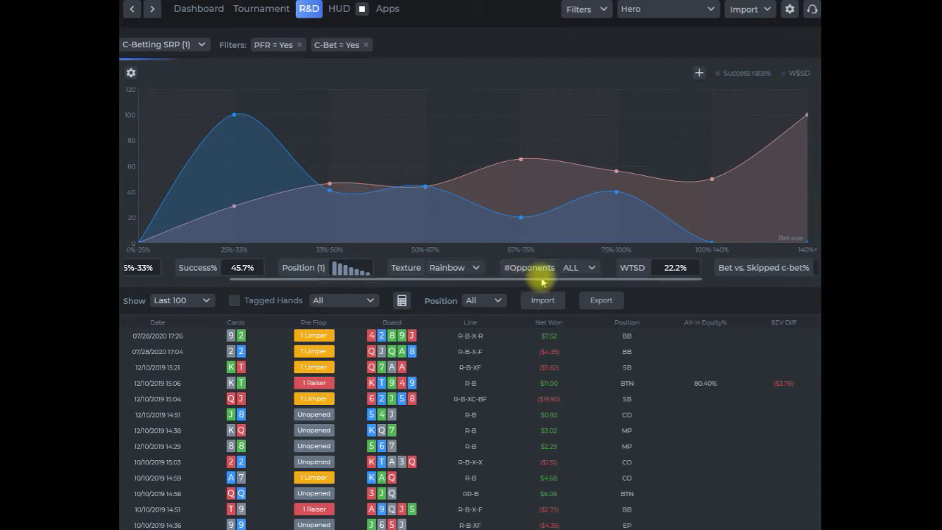
Set #Opponents to 2 and list the hands from the 50%-67% bet size
{"action": "left_click", "coordinate": [579, 268]}
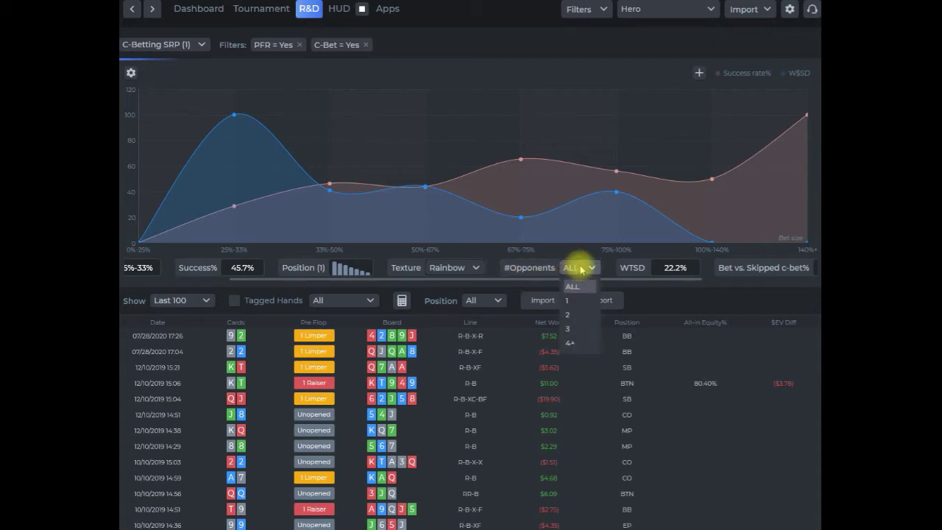
{"action": "left_click", "coordinate": [575, 315]}
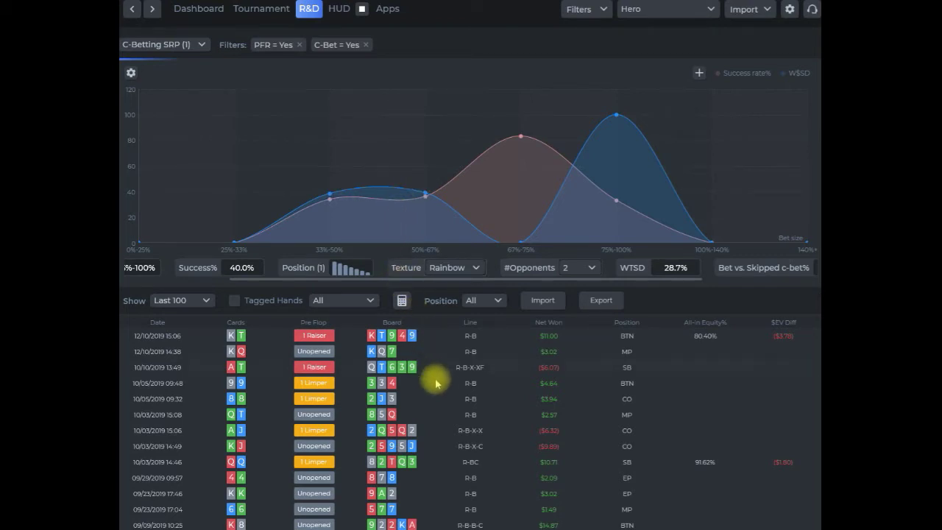
{"action": "left_click", "coordinate": [425, 196]}
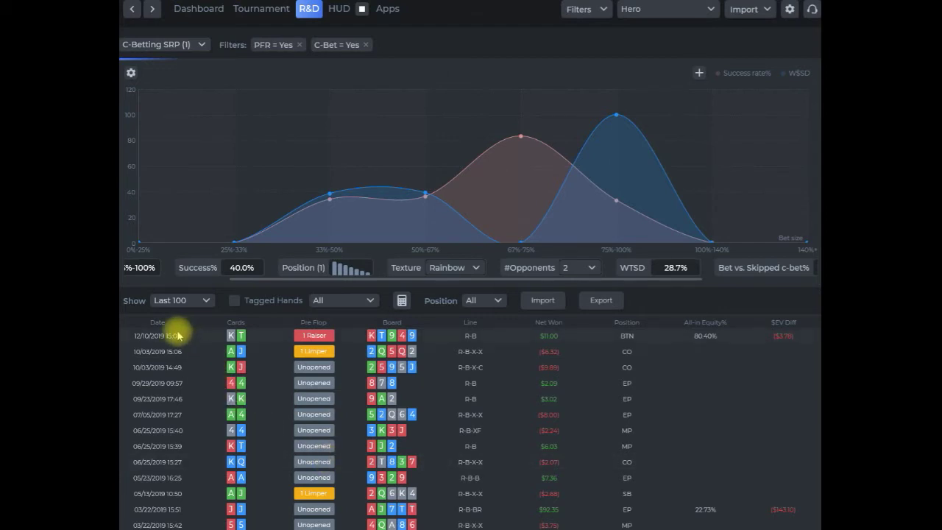
{"action": "left_click", "coordinate": [591, 267]}
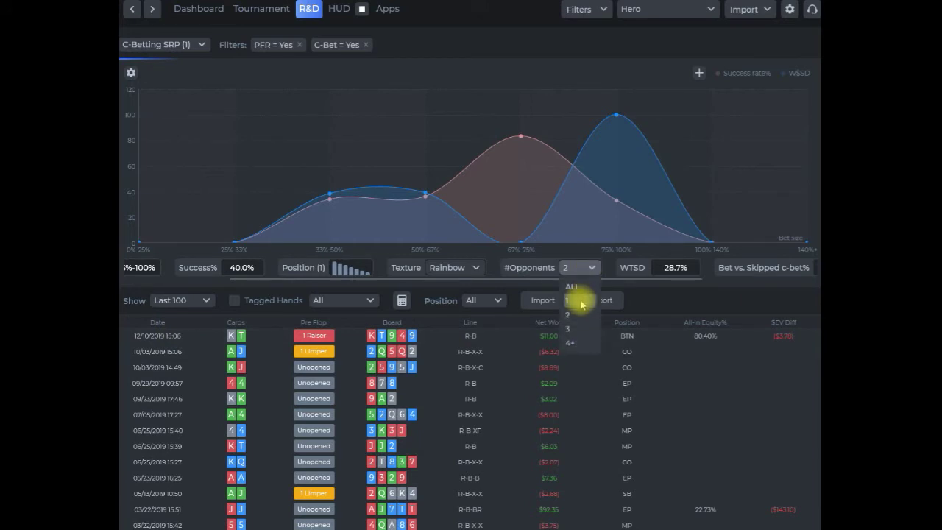
Set #Opponents to 1 and switch to the bb/100 board-texture by hand-strength breakdown
{"action": "left_click", "coordinate": [571, 300]}
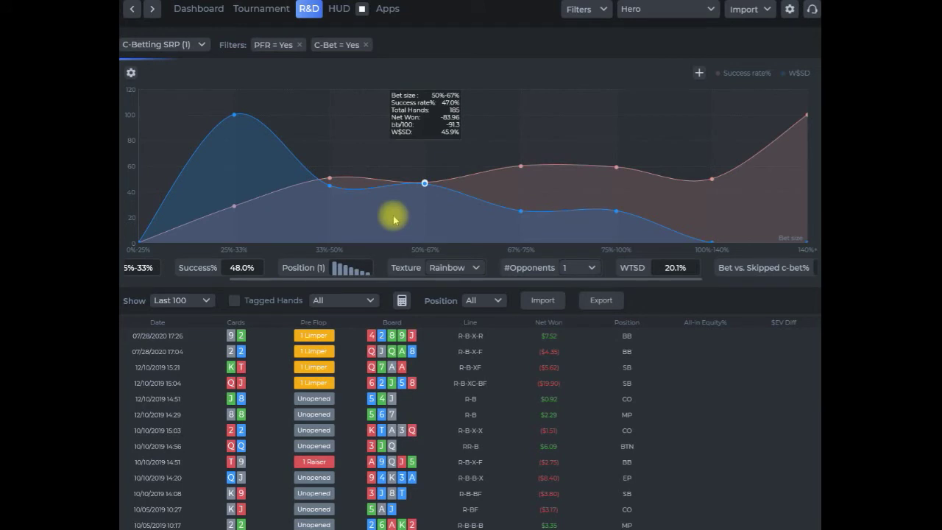
{"action": "left_click_drag", "start_coordinate": [563, 279], "coordinate": [662, 290]}
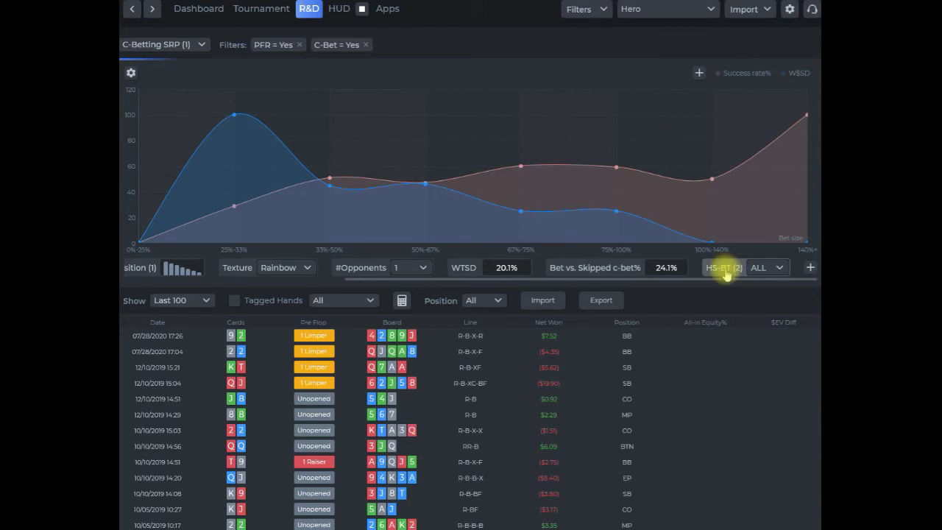
{"action": "left_click", "coordinate": [727, 272]}
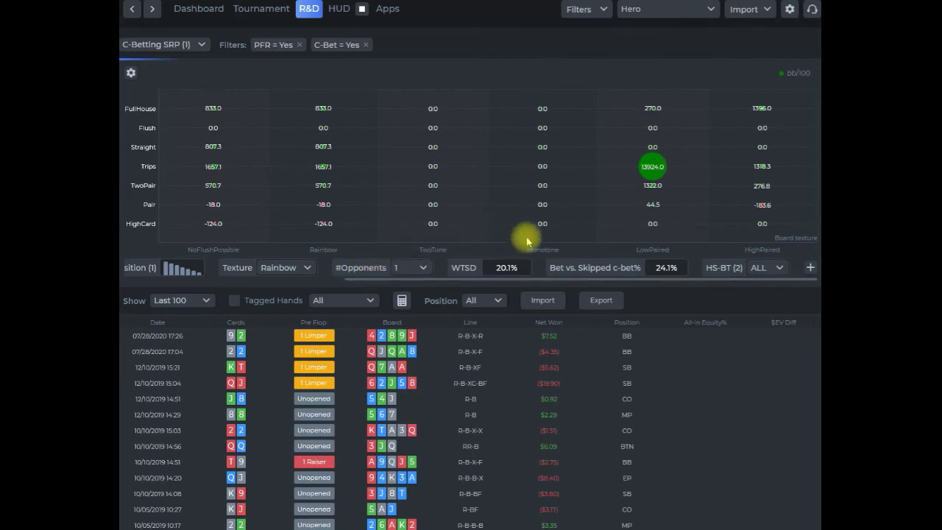
On the HS-BT (2) bb/100 grid, open the board texture choices
{"action": "left_click", "coordinate": [304, 269]}
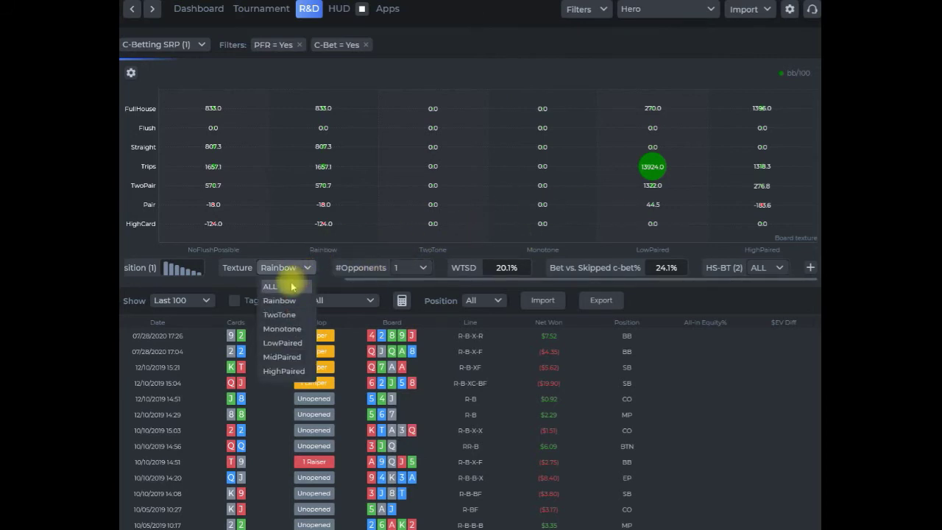
Reset Texture to ALL, list Rainbow/HighCard hands, and open the HS-BT (2) axis settings
{"action": "left_click", "coordinate": [284, 285]}
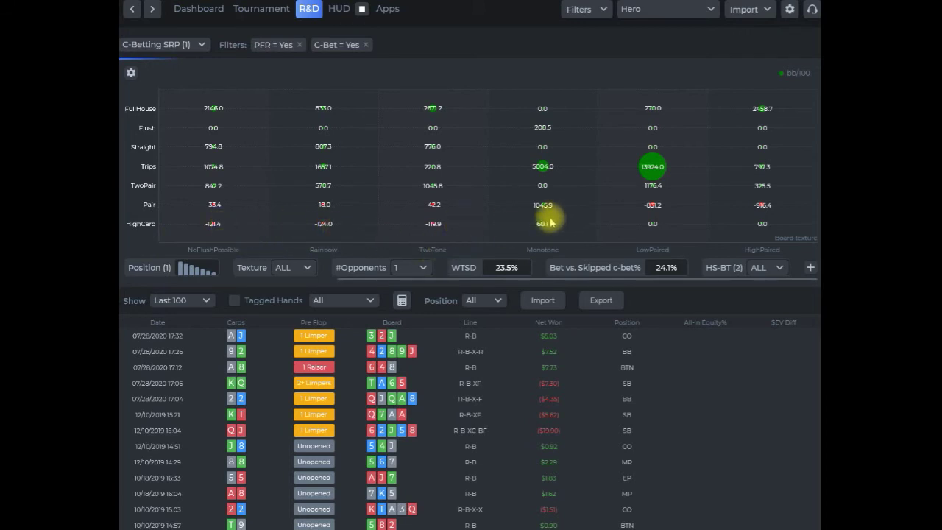
{"action": "left_click", "coordinate": [321, 226]}
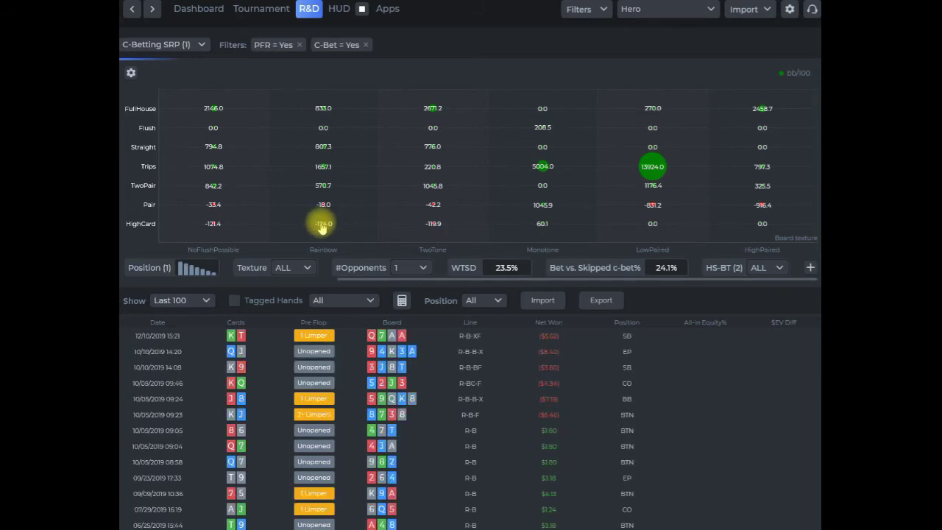
{"action": "right_click", "coordinate": [718, 271]}
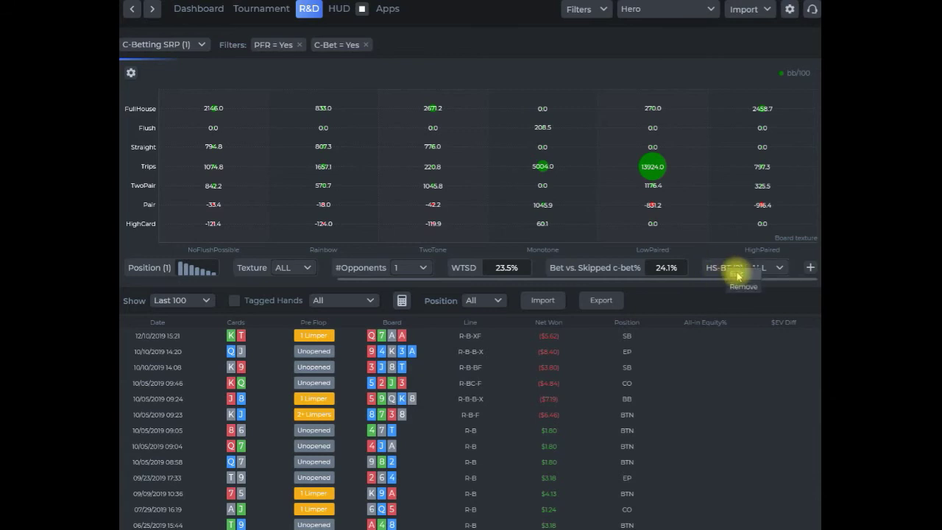
{"action": "left_click", "coordinate": [738, 275]}
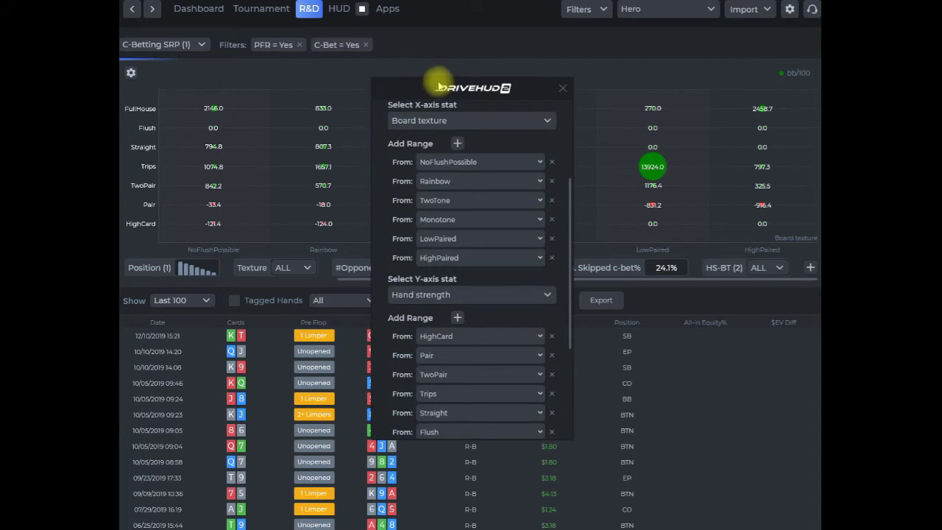
Look through the HS-BT (2) board texture and hand strength ranges, then cancel unchanged
{"action": "left_click_drag", "start_coordinate": [438, 86], "coordinate": [395, 82]}
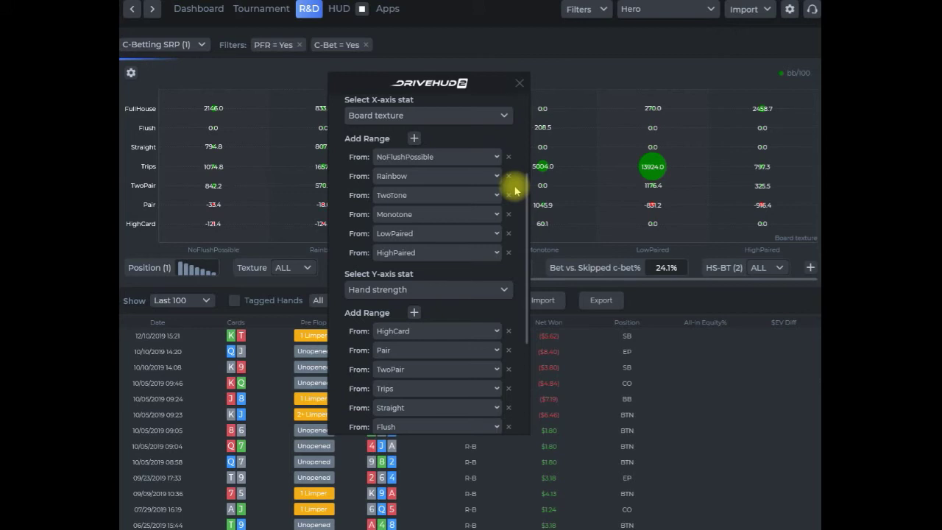
{"action": "scroll", "coordinate": [517, 220], "scroll_direction": "down", "scroll_amount": 5}
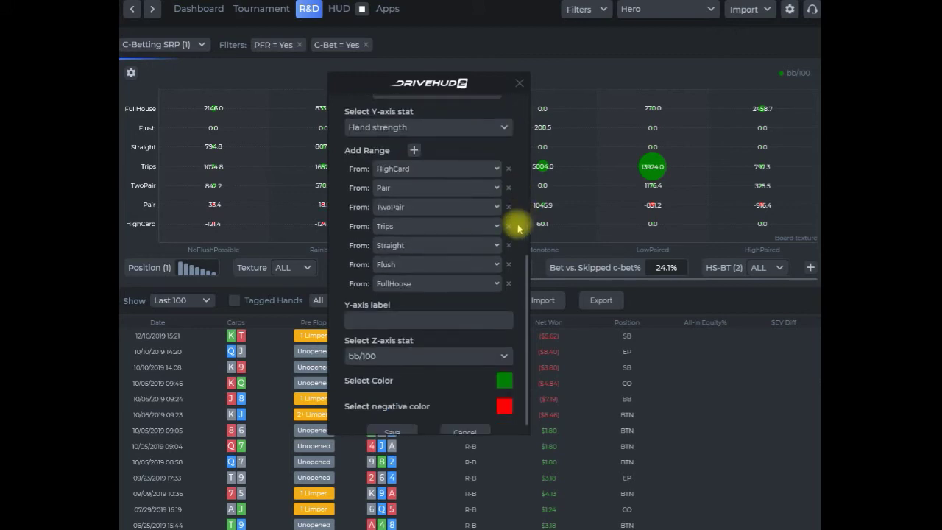
{"action": "scroll", "coordinate": [517, 229], "scroll_direction": "up", "scroll_amount": 1}
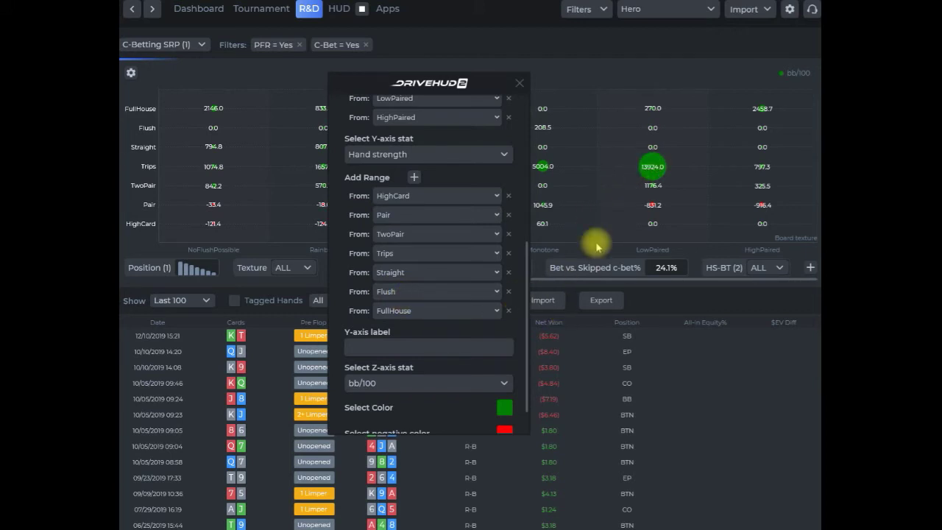
{"action": "scroll", "coordinate": [498, 348], "scroll_direction": "down", "scroll_amount": 1}
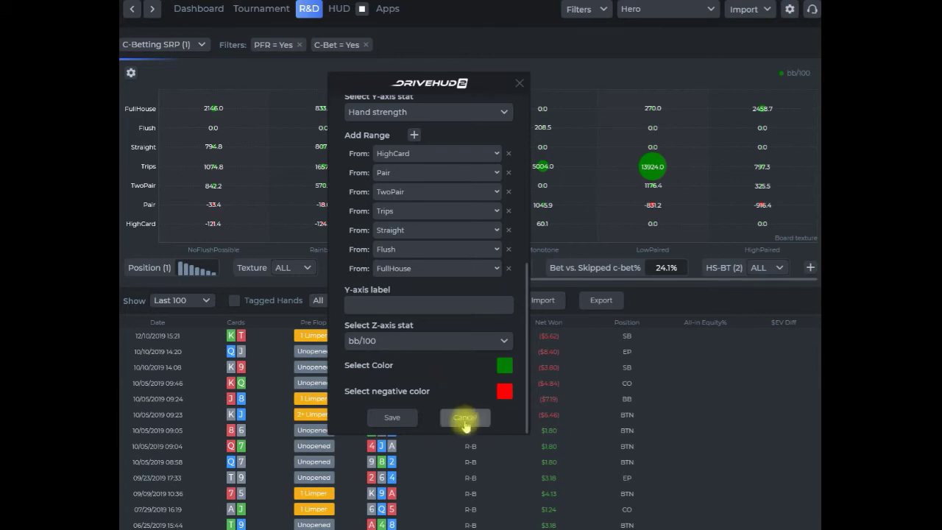
{"action": "scroll", "coordinate": [457, 313], "scroll_direction": "up", "scroll_amount": 10}
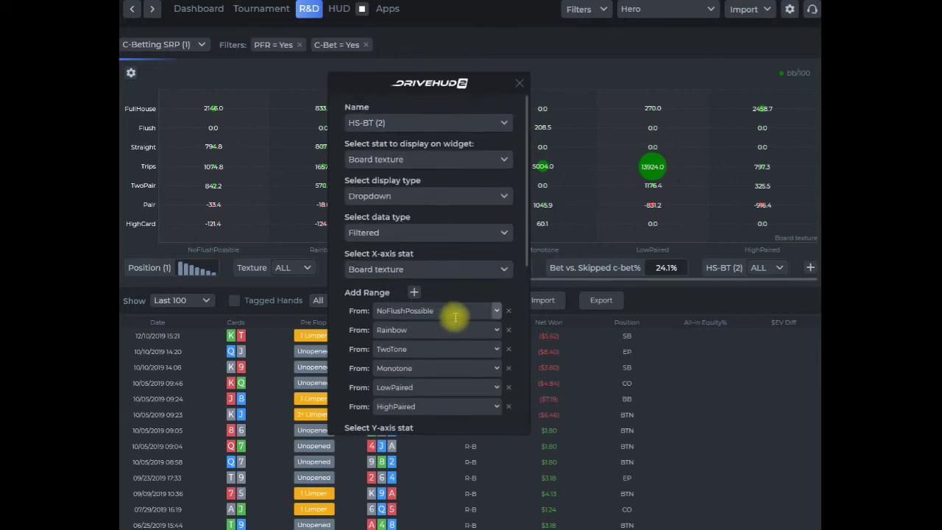
{"action": "scroll", "coordinate": [460, 397], "scroll_direction": "down", "scroll_amount": 10}
{"action": "left_click", "coordinate": [454, 417]}
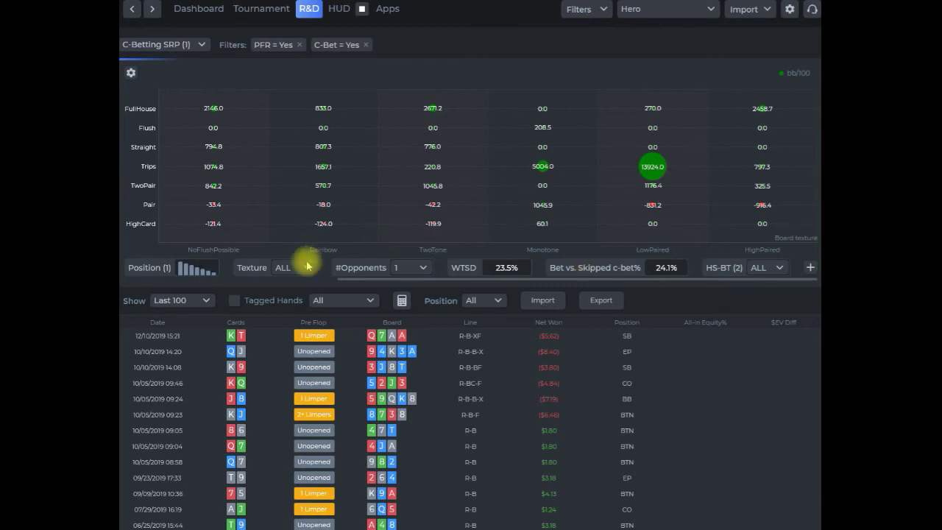
{"action": "right_click", "coordinate": [449, 137]}
Refresh the chart from its context menu to redraw the bet-size curves
{"action": "left_click", "coordinate": [455, 140]}
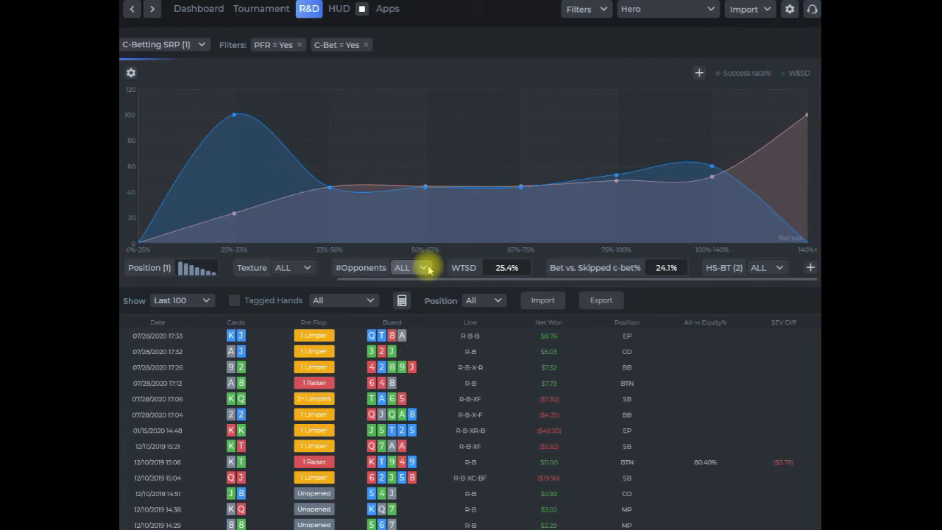
Add a new widget named Hand strength
{"action": "left_click", "coordinate": [810, 268]}
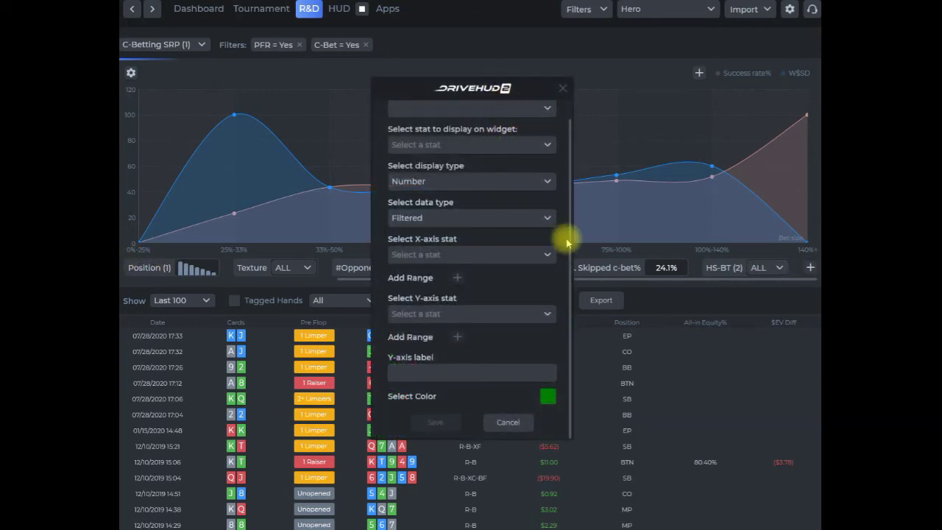
{"action": "scroll", "coordinate": [565, 241], "scroll_direction": "up", "scroll_amount": 1}
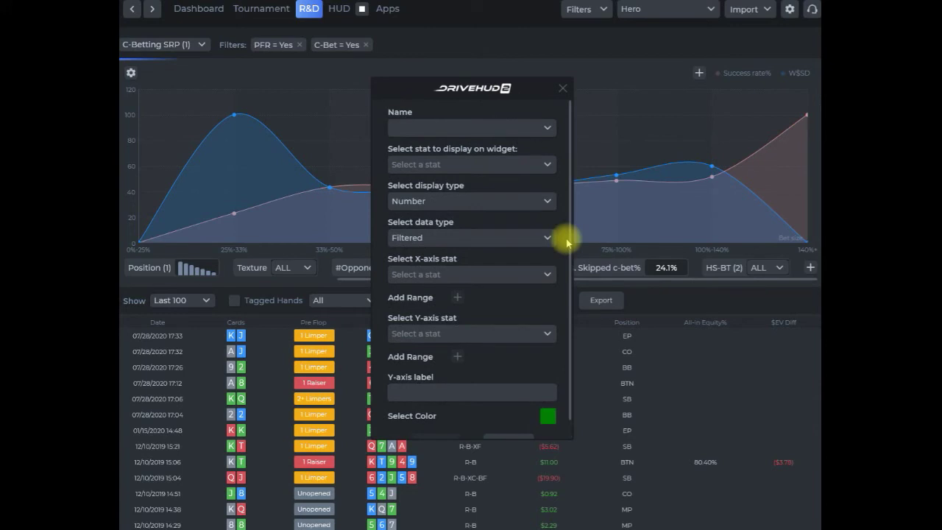
{"action": "left_click", "coordinate": [547, 129]}
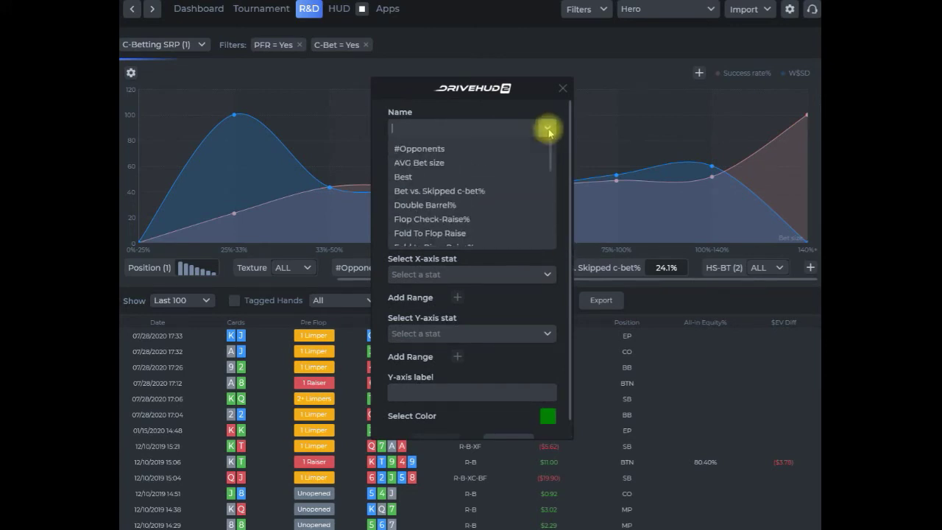
{"action": "type", "text": "Hand strength"}
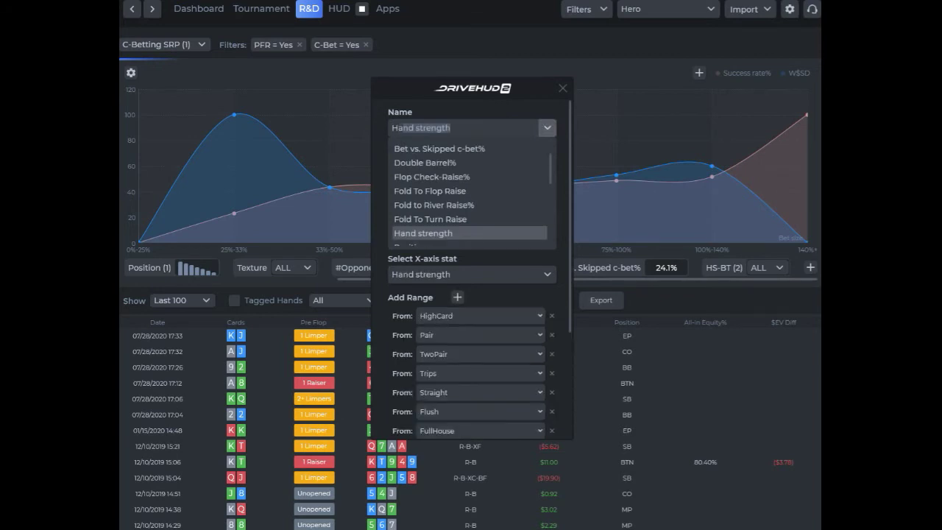
{"action": "key", "text": "Return"}
{"action": "scroll", "coordinate": [542, 358], "scroll_direction": "down", "scroll_amount": 1}
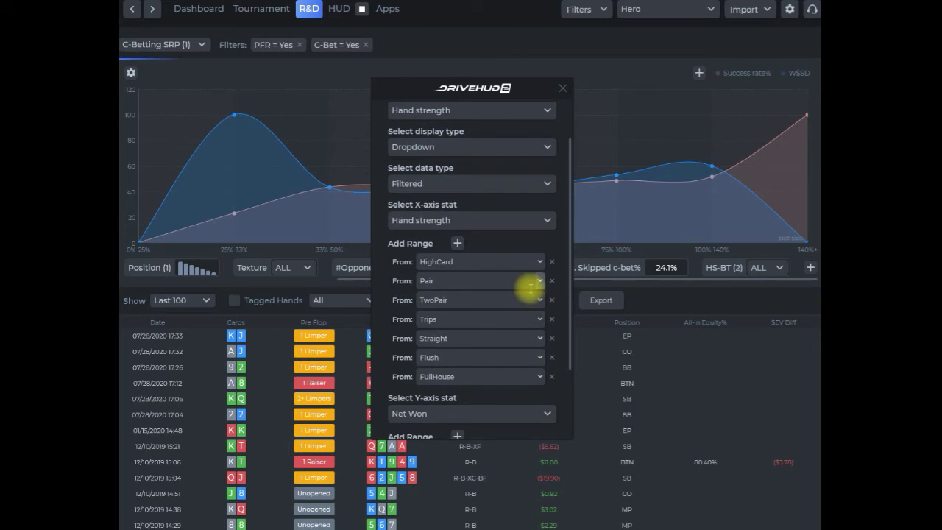
{"action": "scroll", "coordinate": [530, 288], "scroll_direction": "down", "scroll_amount": 2}
{"action": "scroll", "coordinate": [530, 290], "scroll_direction": "up", "scroll_amount": 1}
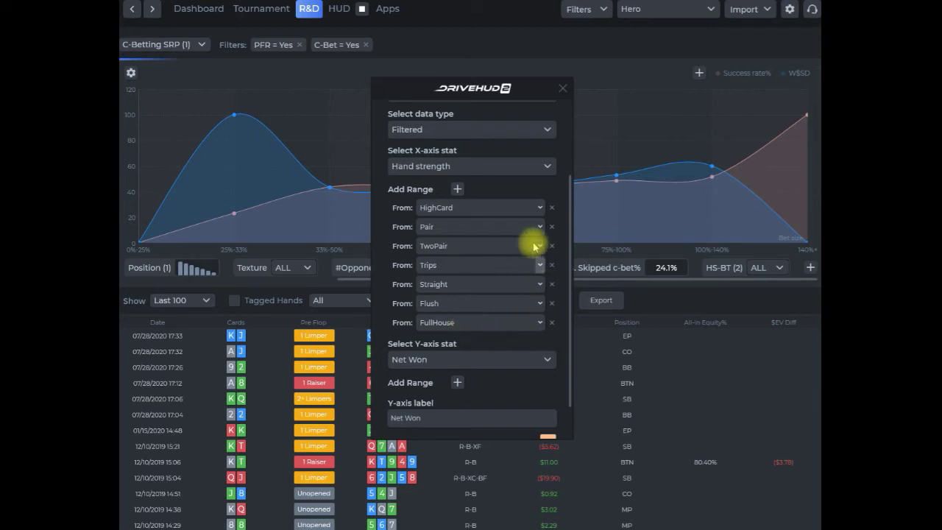
Add an extra range row under FullHouse, then remove it empty
{"action": "left_click", "coordinate": [457, 190]}
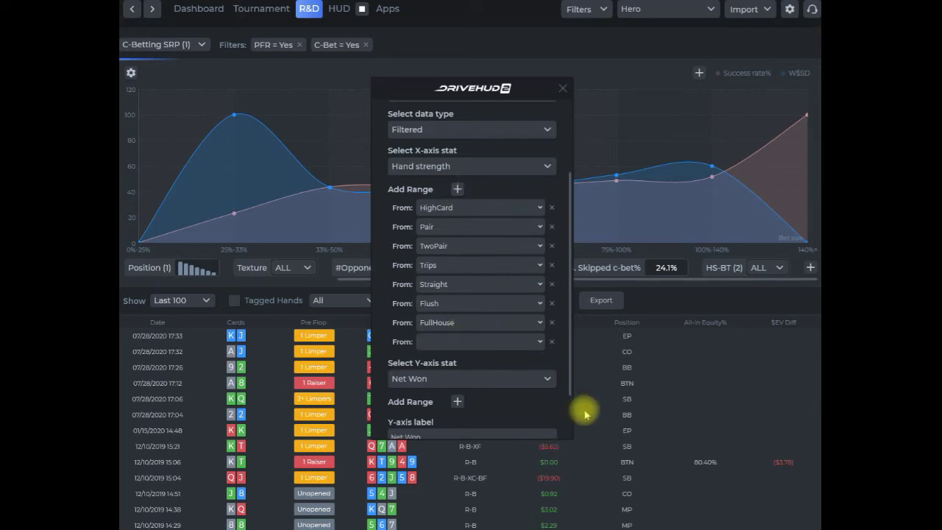
{"action": "left_click", "coordinate": [538, 344]}
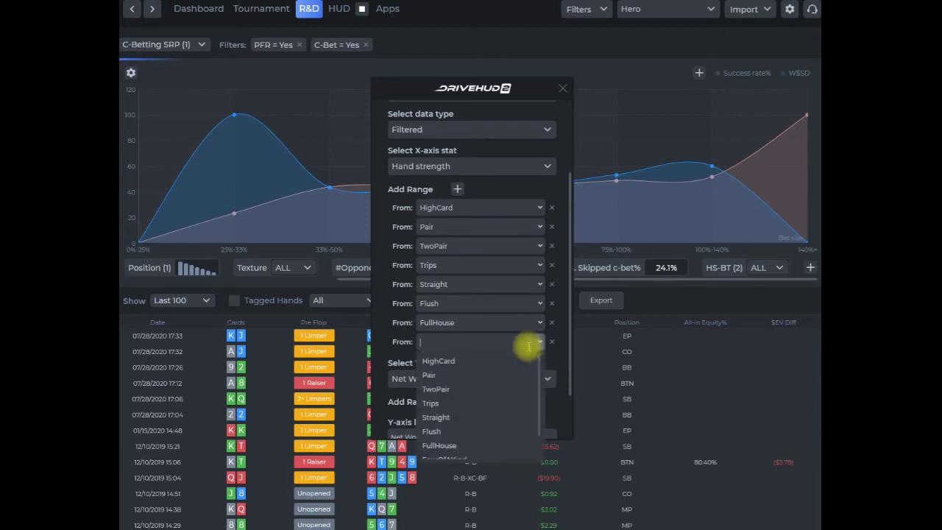
{"action": "left_click", "coordinate": [473, 336]}
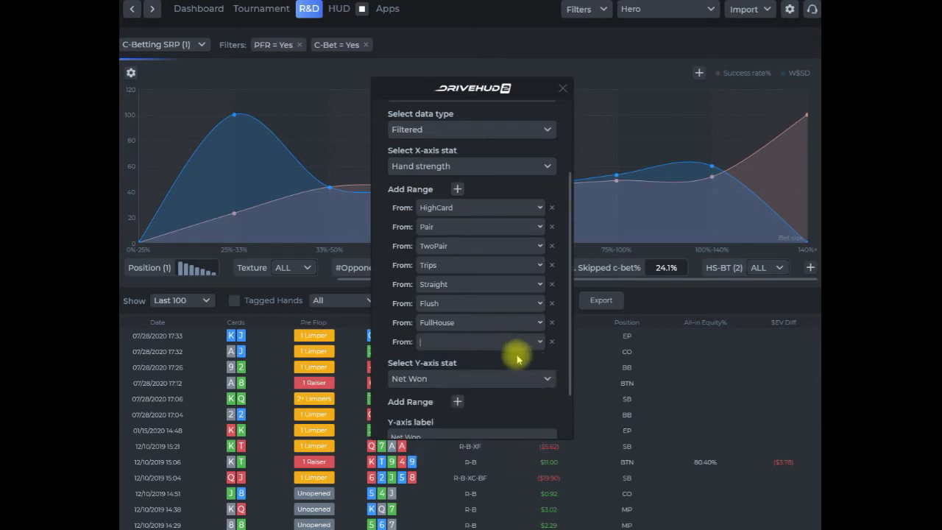
{"action": "left_click", "coordinate": [551, 341]}
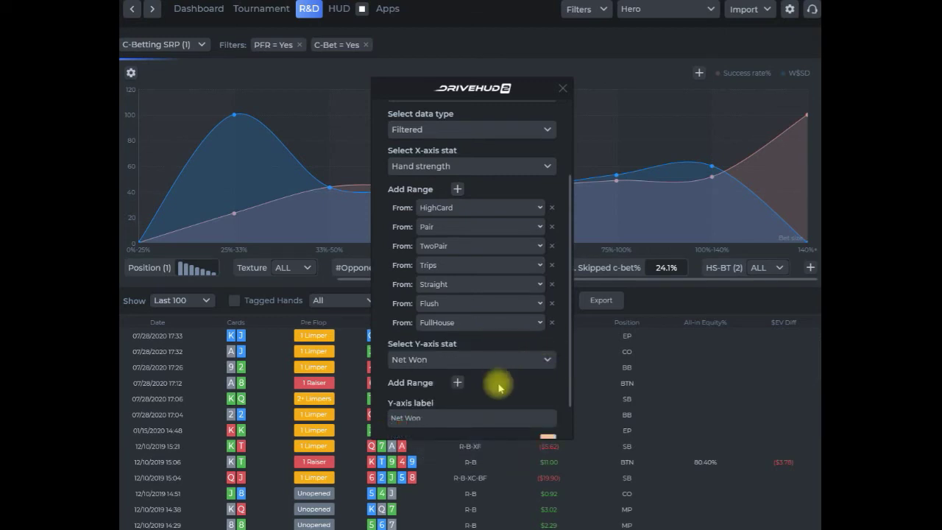
{"action": "scroll", "coordinate": [510, 365], "scroll_direction": "down", "scroll_amount": 1}
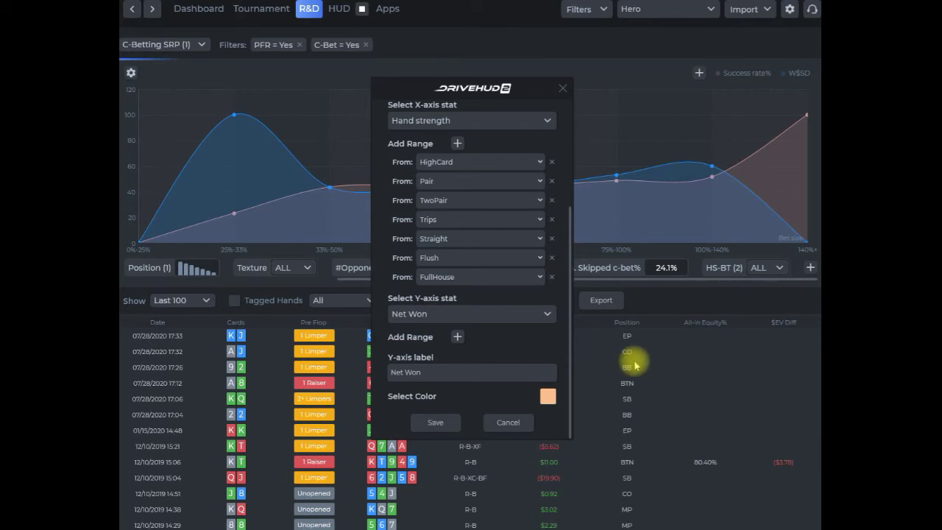
Set the Y-axis stat to bb/100, colour the series purple, and save
{"action": "left_click", "coordinate": [548, 313]}
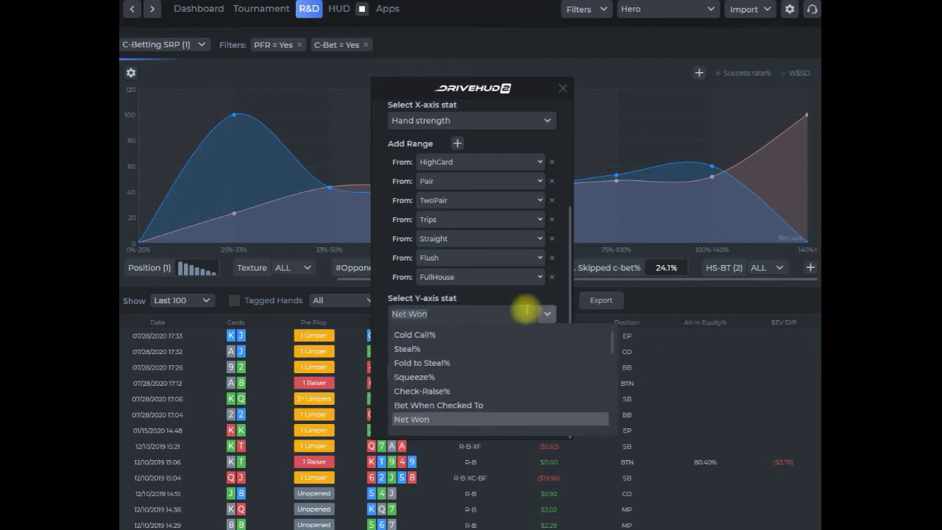
{"action": "type", "text": "bb"}
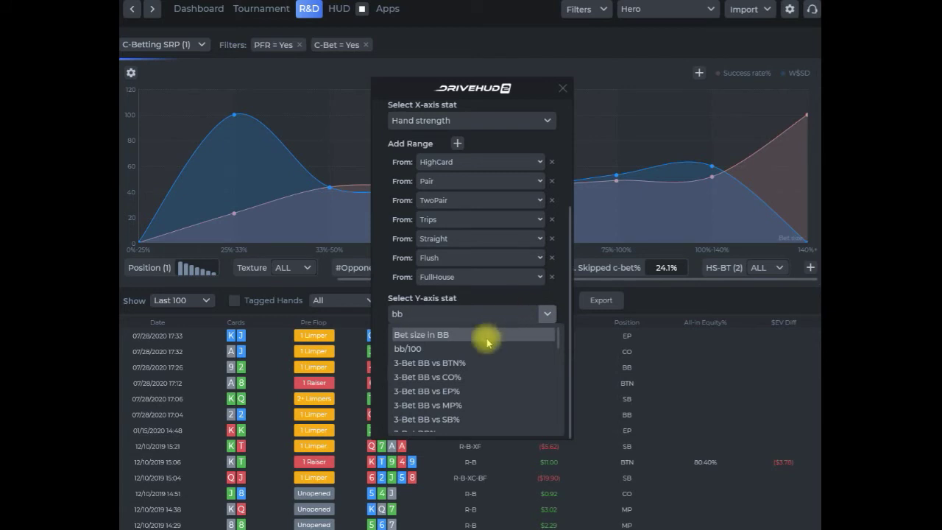
{"action": "left_click", "coordinate": [483, 348]}
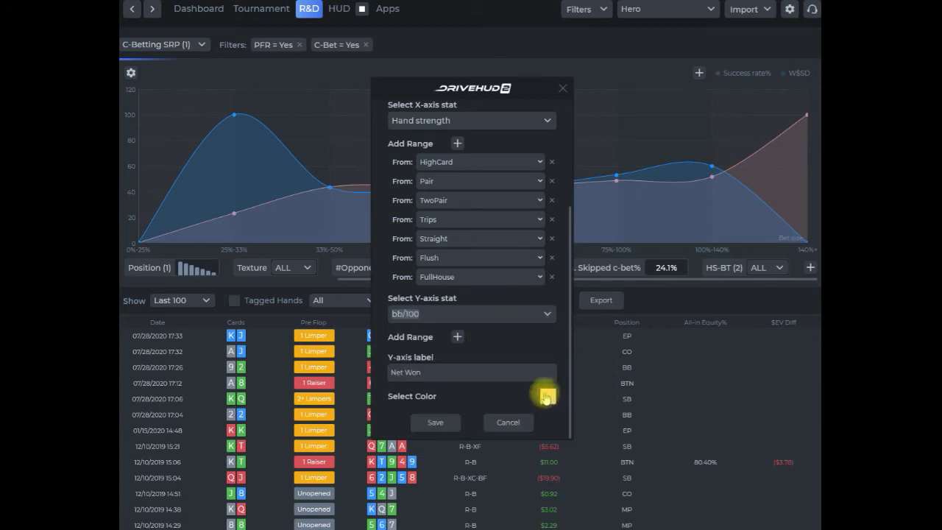
{"action": "left_click", "coordinate": [545, 397]}
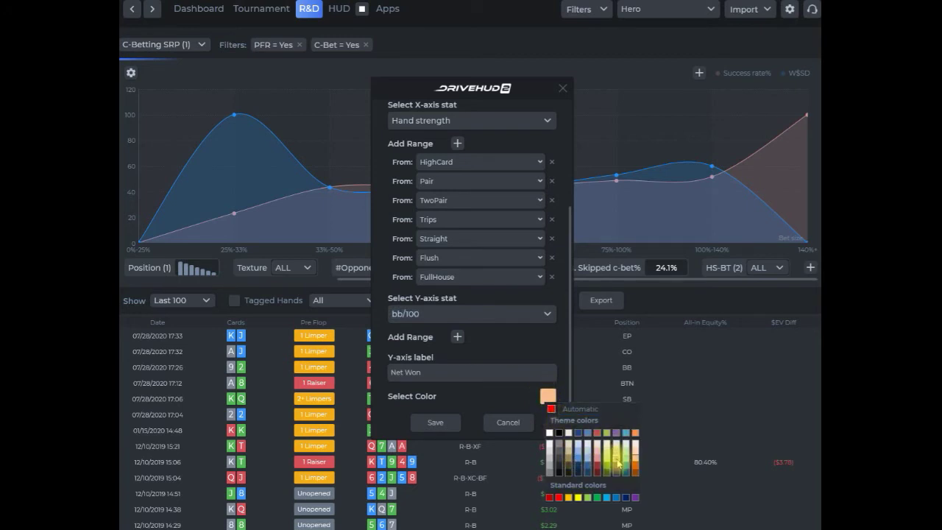
{"action": "left_click", "coordinate": [617, 467]}
{"action": "left_click", "coordinate": [424, 423]}
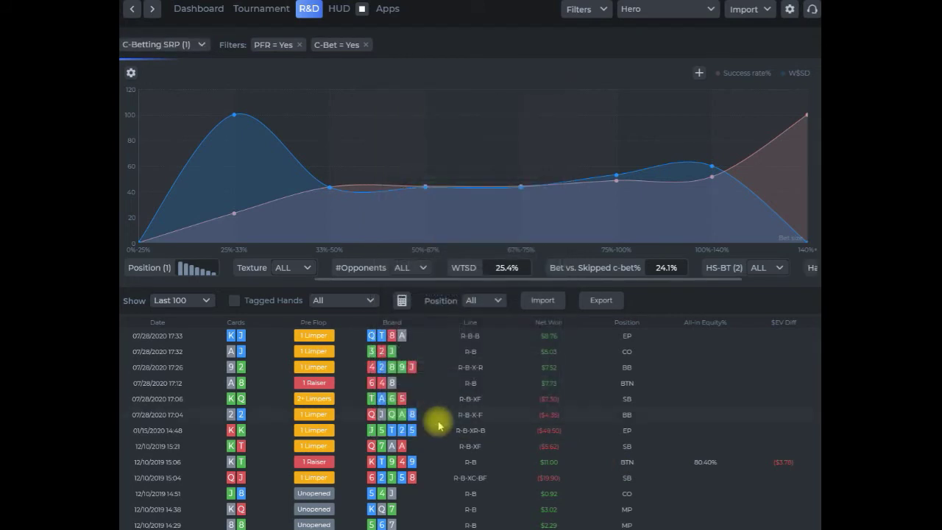
Filter the report to Rainbow texture, 1 opponent and HighCard hand strength
{"action": "left_click_drag", "start_coordinate": [454, 279], "coordinate": [557, 304]}
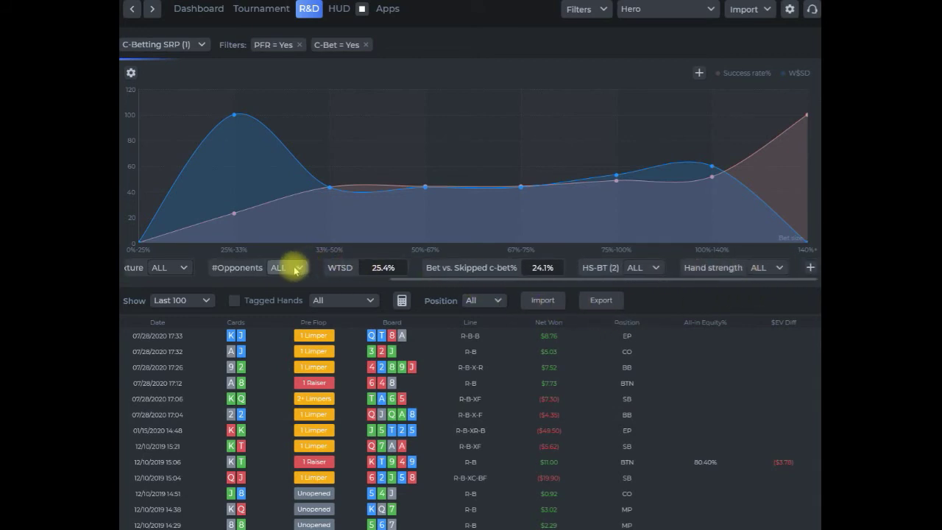
{"action": "left_click", "coordinate": [184, 269]}
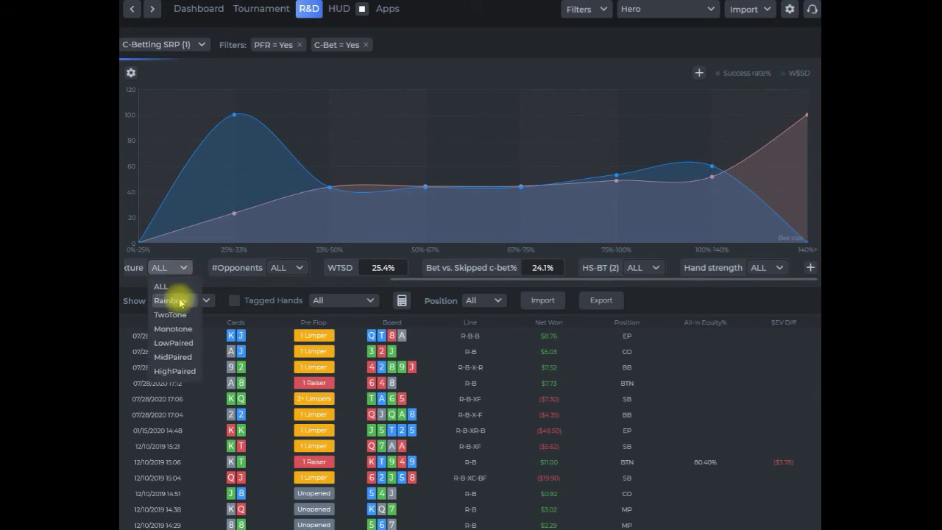
{"action": "left_click", "coordinate": [179, 301]}
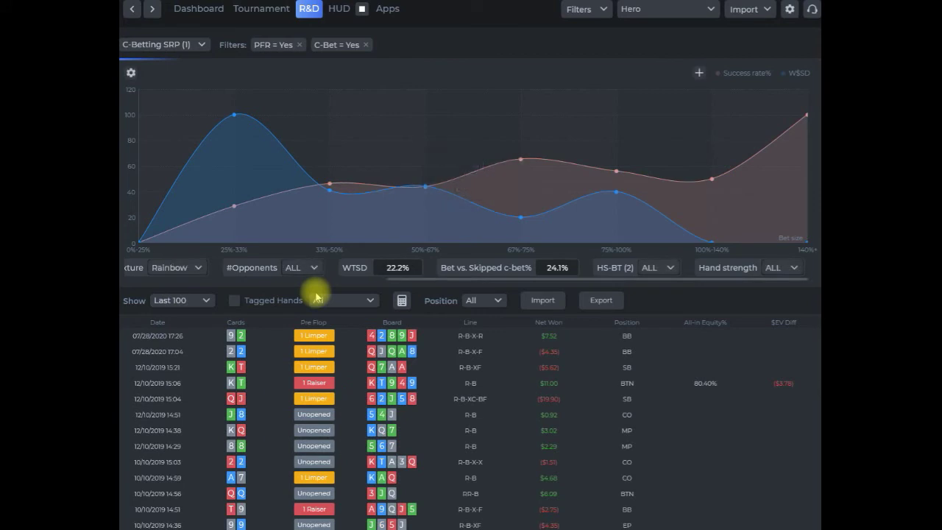
{"action": "left_click", "coordinate": [317, 270]}
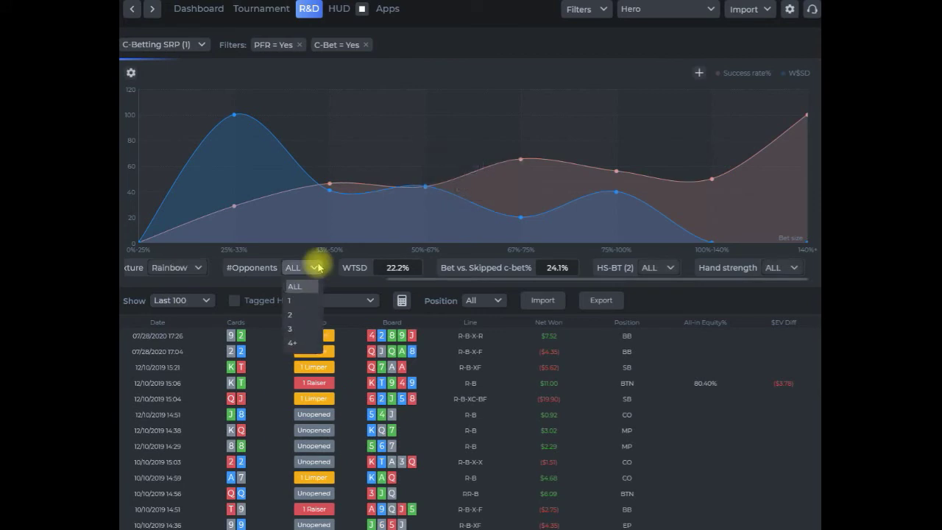
{"action": "left_click", "coordinate": [294, 302]}
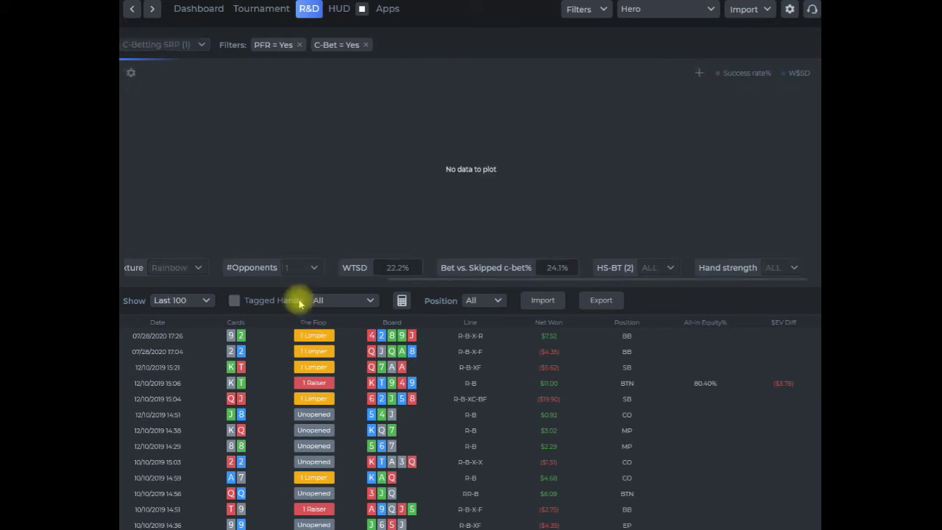
{"action": "left_click", "coordinate": [794, 270]}
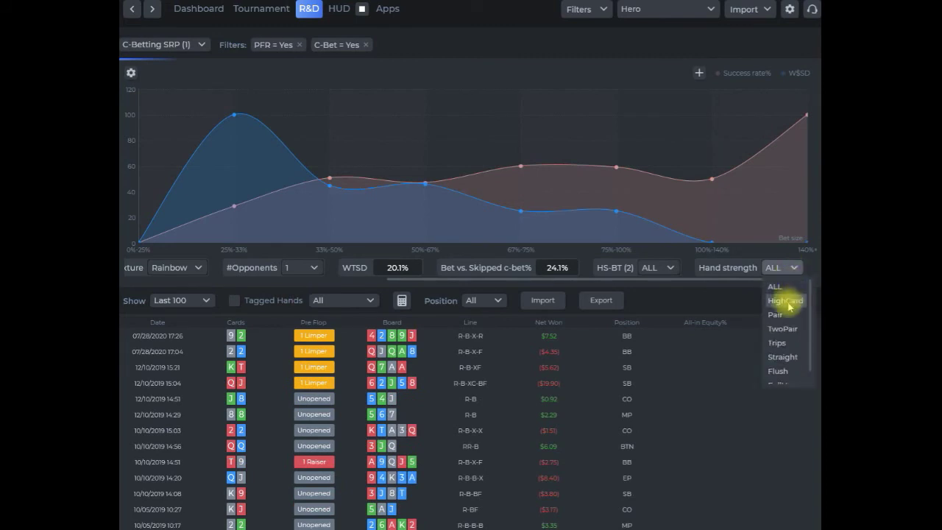
{"action": "left_click", "coordinate": [786, 301]}
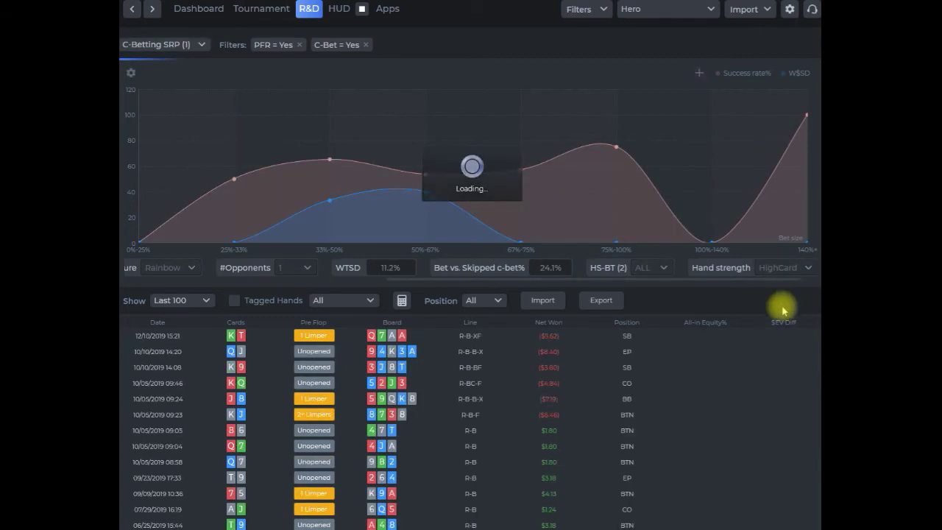
{"action": "mouse_move", "coordinate": [311, 139]}
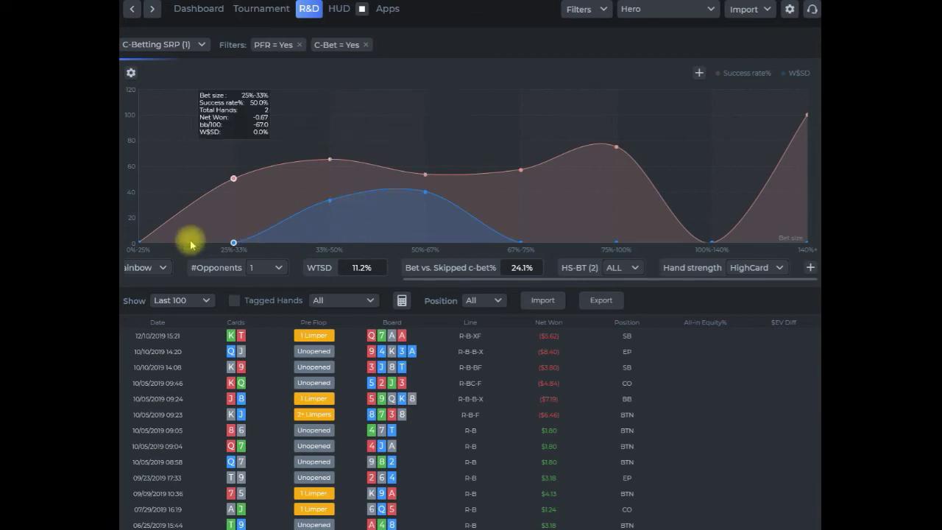
{"action": "mouse_move", "coordinate": [596, 242]}
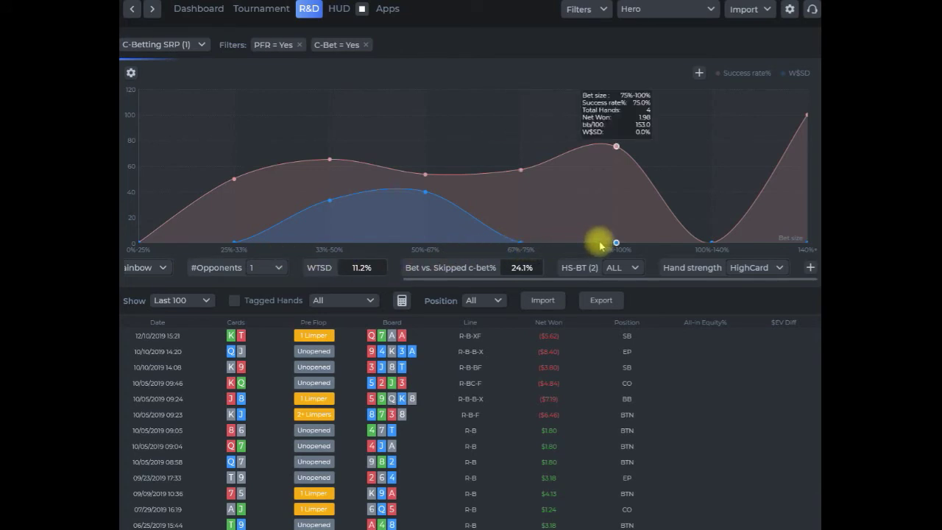
{"action": "mouse_move", "coordinate": [715, 238]}
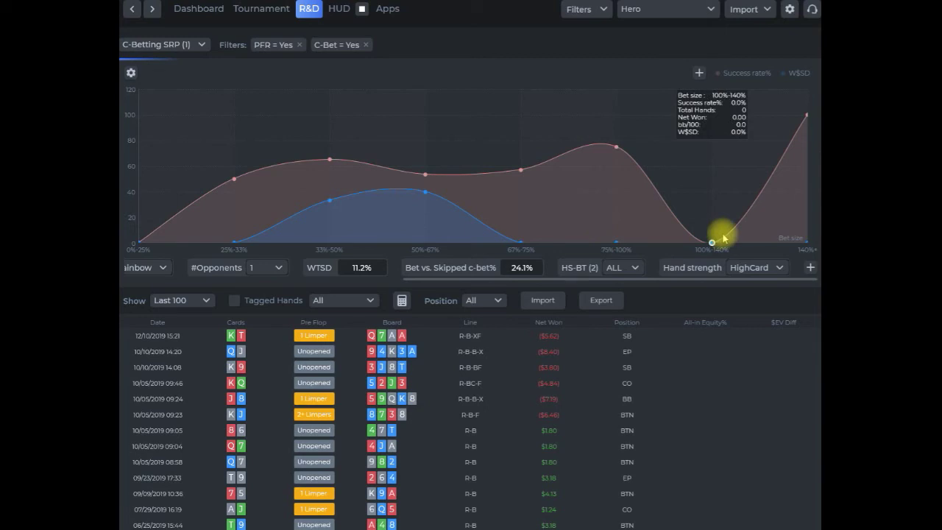
{"action": "left_click", "coordinate": [130, 72]}
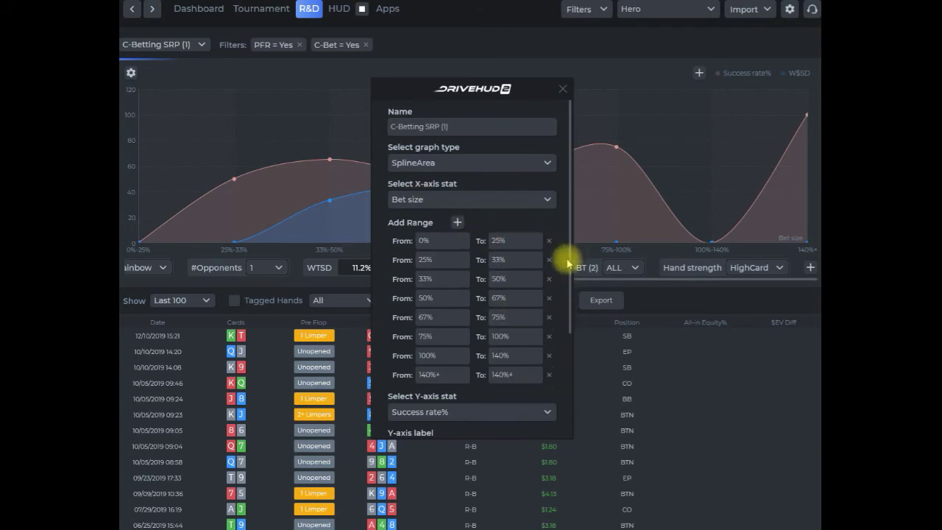
{"action": "scroll", "coordinate": [551, 340], "scroll_direction": "down", "scroll_amount": 1}
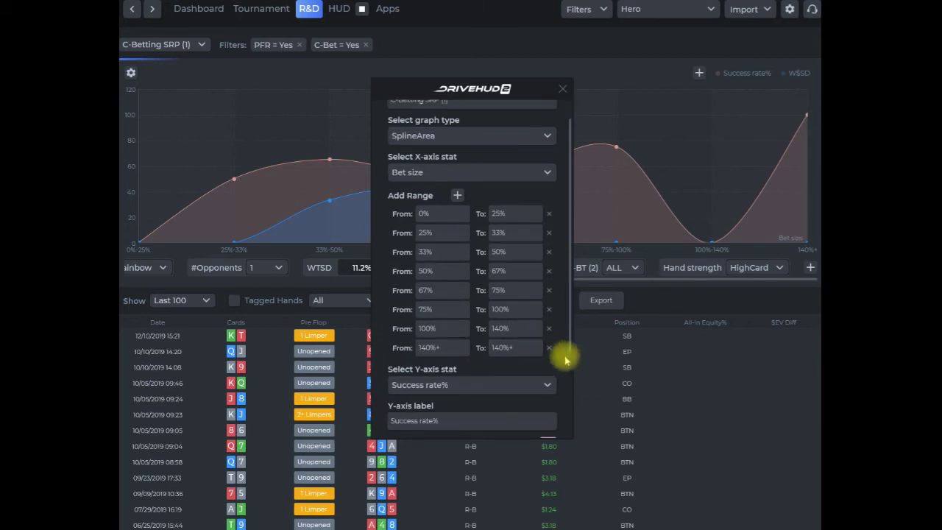
{"action": "left_click", "coordinate": [562, 89]}
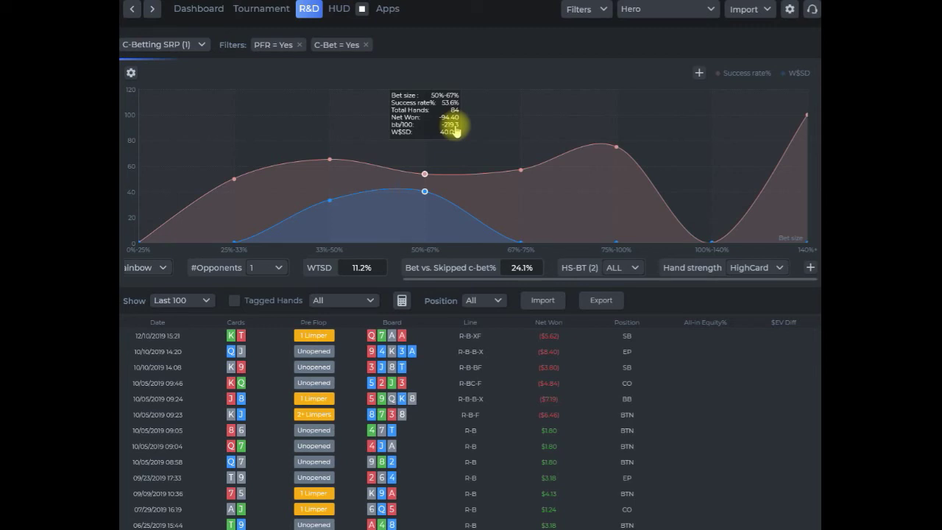
{"action": "right_click", "coordinate": [471, 148]}
{"action": "left_click", "coordinate": [456, 158]}
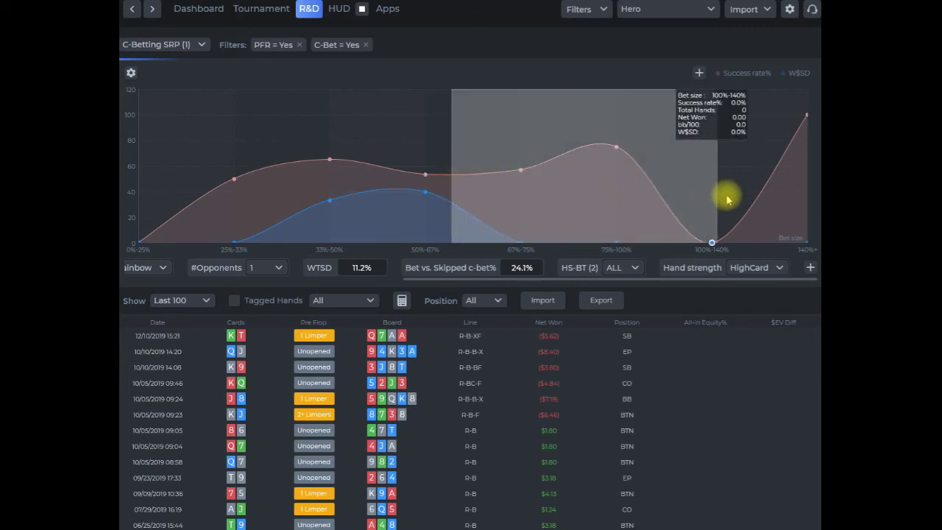
{"action": "mouse_move", "coordinate": [762, 201]}
{"action": "left_click_drag", "start_coordinate": [764, 203], "coordinate": [764, 204]}
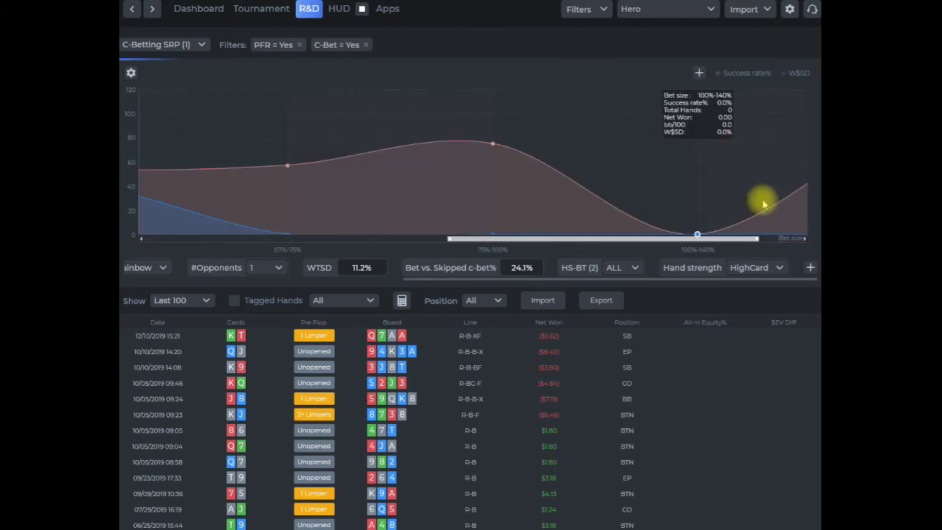
{"action": "right_click", "coordinate": [569, 153]}
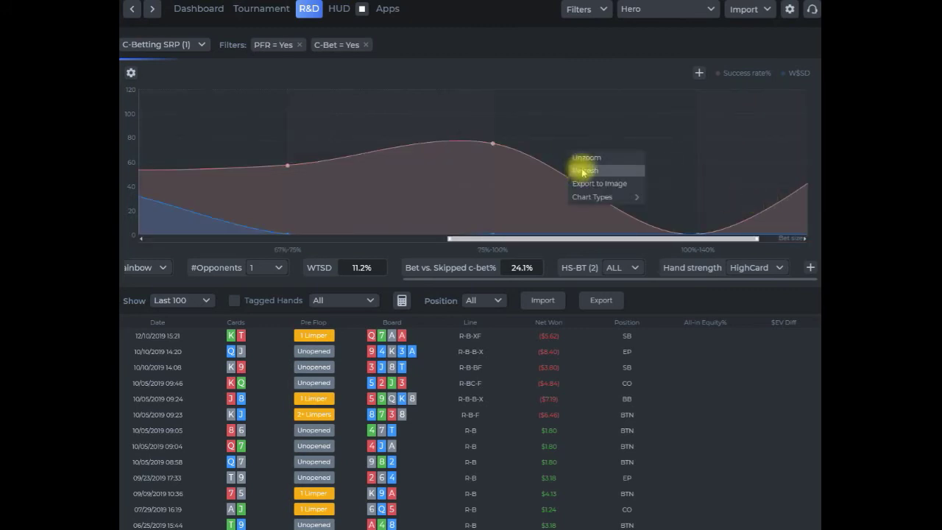
{"action": "left_click", "coordinate": [587, 162]}
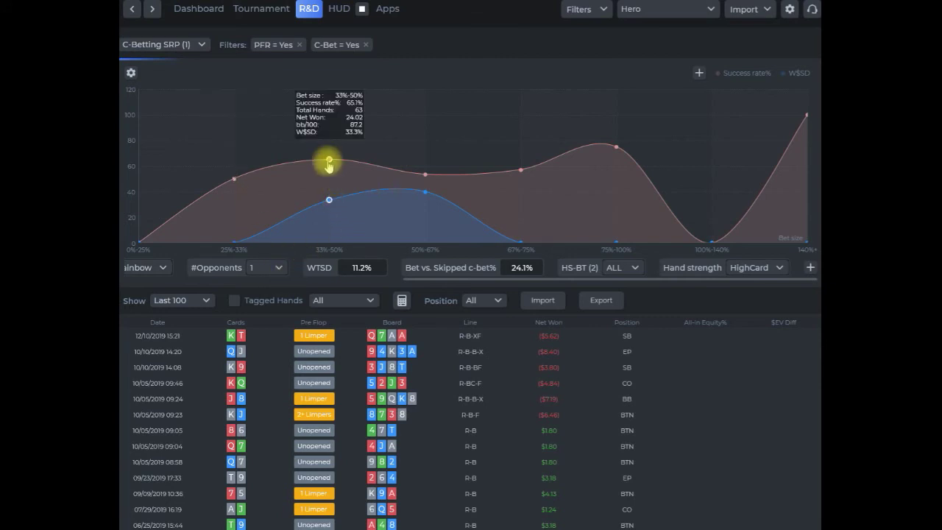
{"action": "right_click", "coordinate": [171, 338]}
{"action": "left_click", "coordinate": [444, 139]}
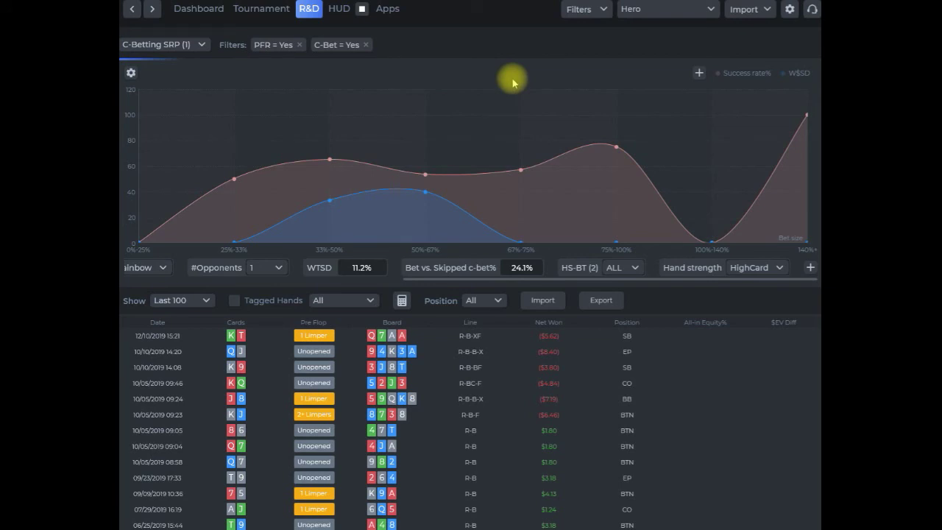
{"action": "mouse_move", "coordinate": [574, 210]}
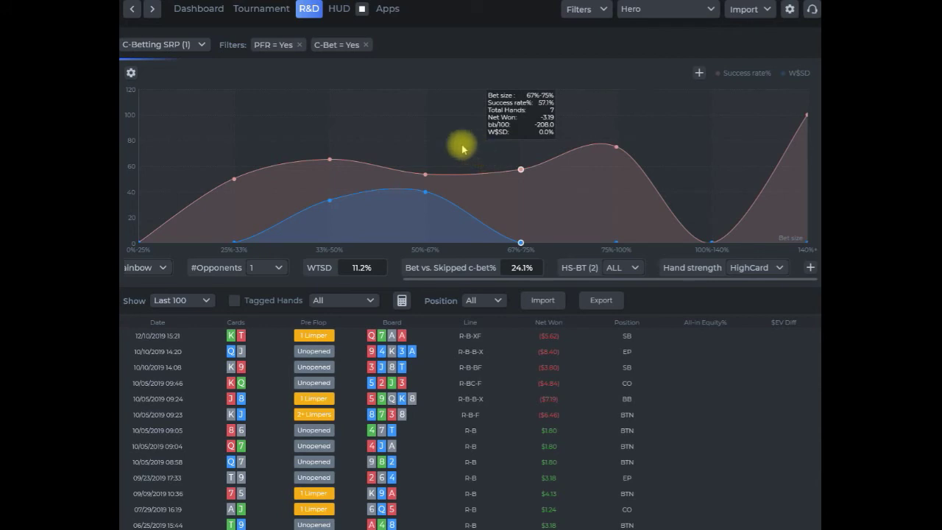
{"action": "mouse_move", "coordinate": [459, 147]}
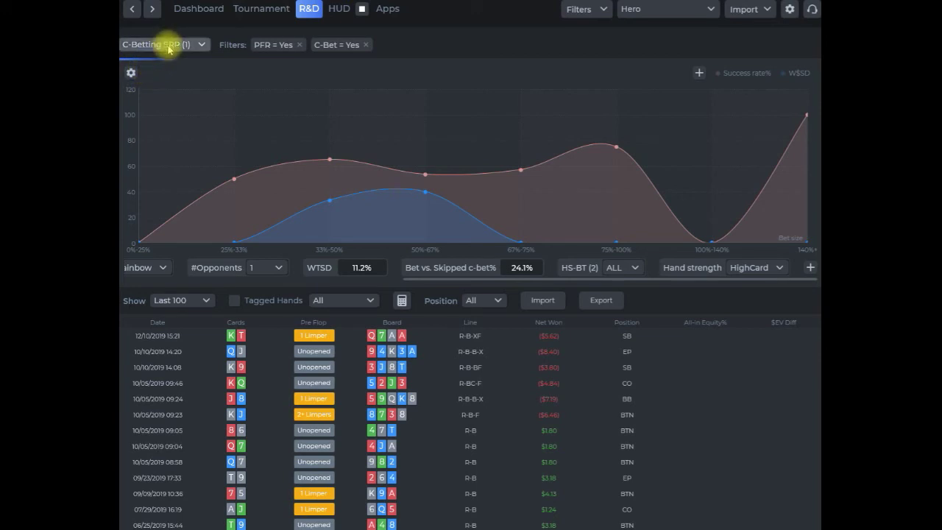
{"action": "mouse_move", "coordinate": [181, 100]}
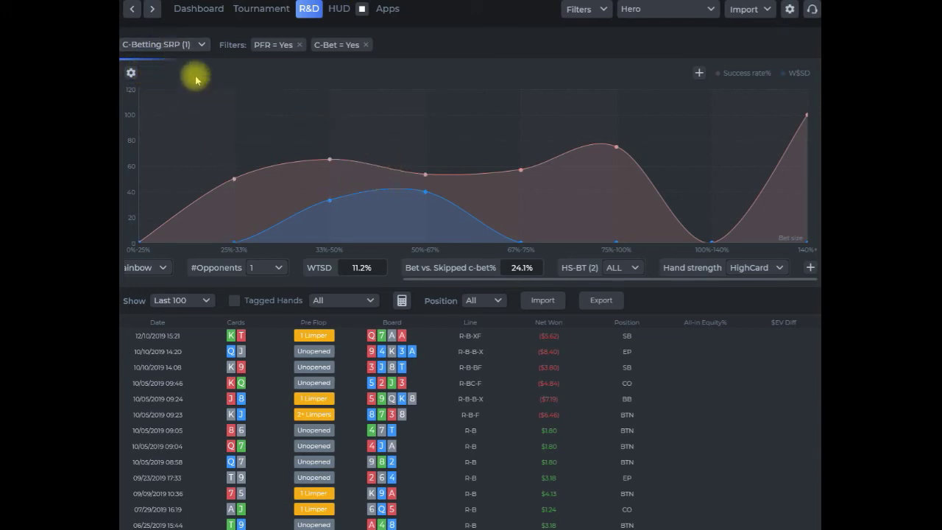
{"action": "left_click", "coordinate": [698, 73]}
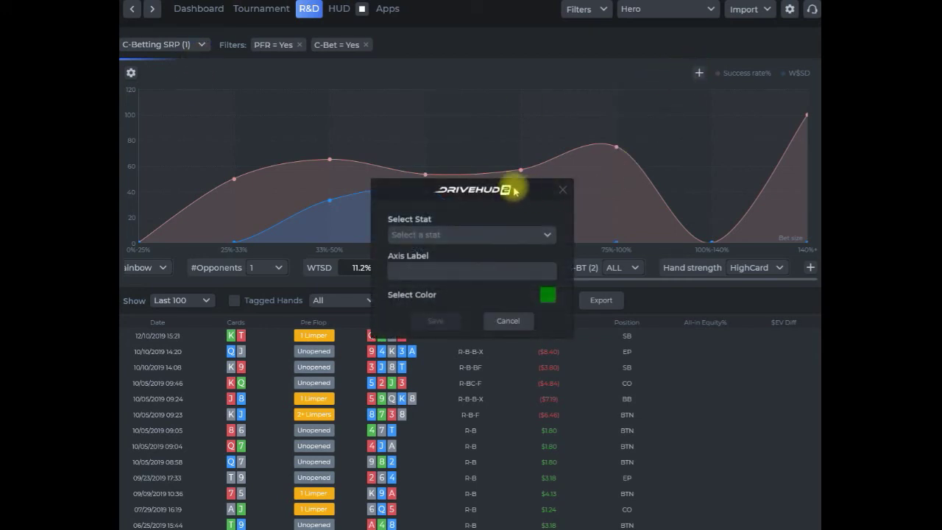
Add a bb/100 series with axis label 'bb/100' in orange and save it
{"action": "left_click_drag", "start_coordinate": [511, 190], "coordinate": [469, 114]}
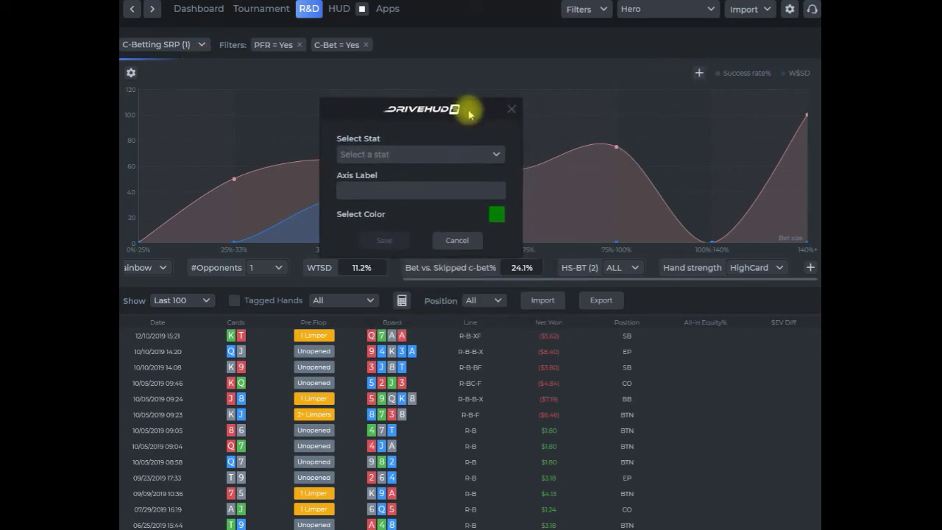
{"action": "left_click", "coordinate": [496, 154]}
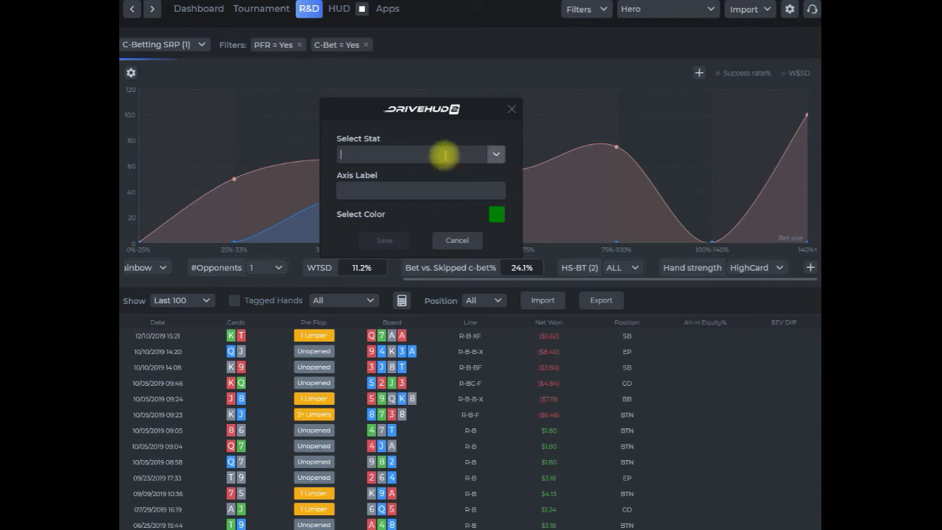
{"action": "type", "text": "bb/"}
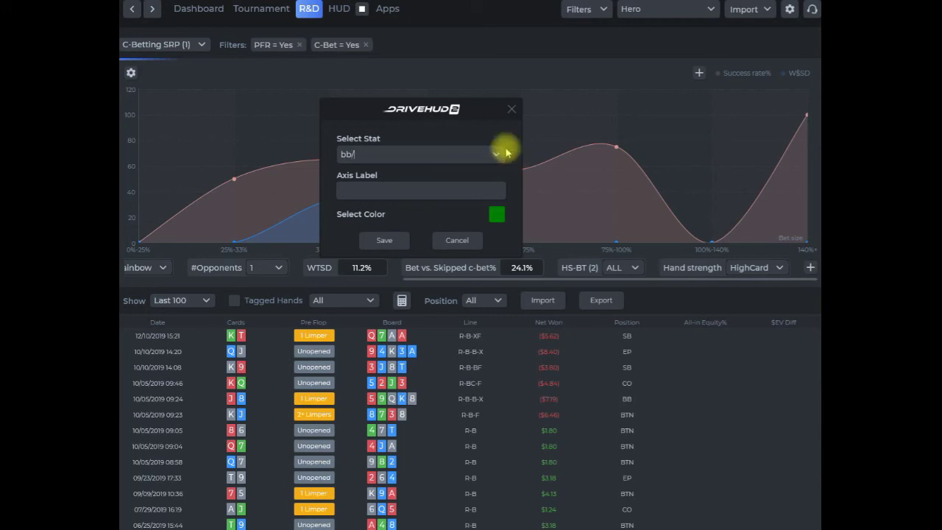
{"action": "left_click", "coordinate": [495, 155]}
{"action": "type", "text": "/"}
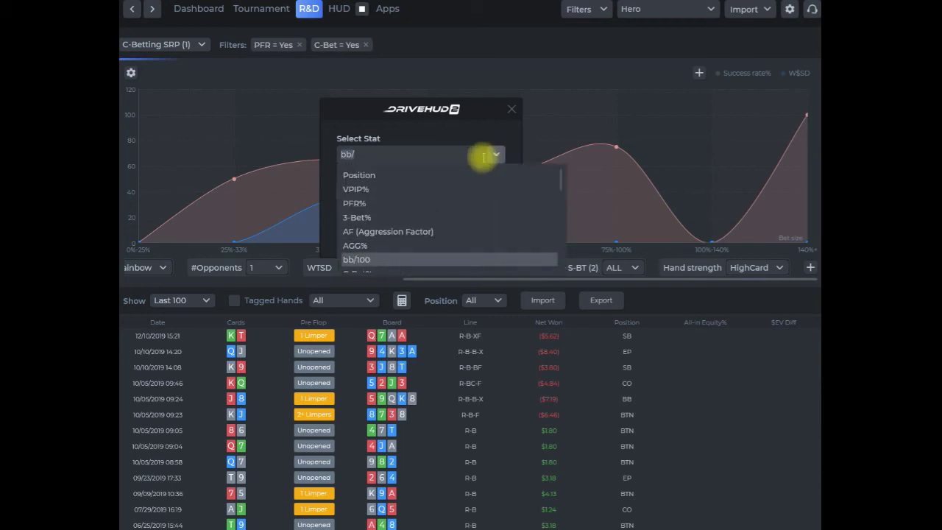
{"action": "left_click", "coordinate": [401, 257]}
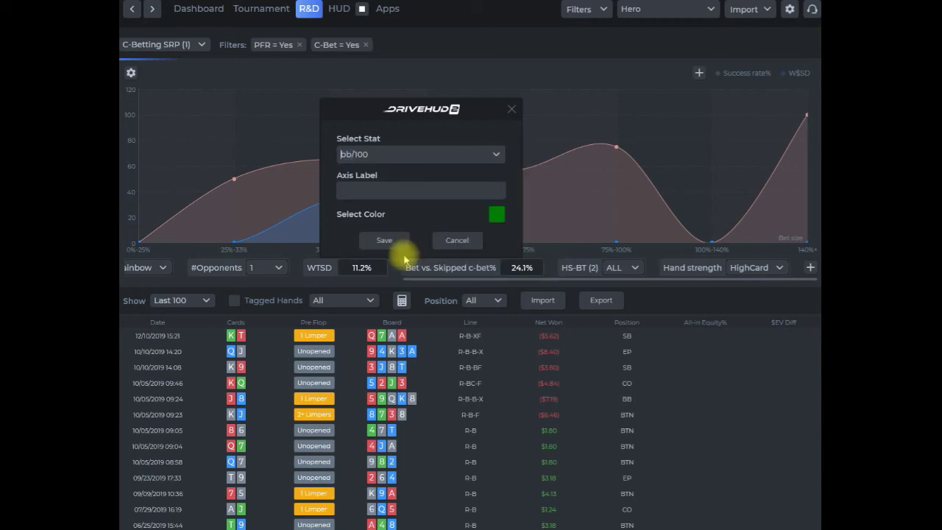
{"action": "left_click", "coordinate": [389, 191]}
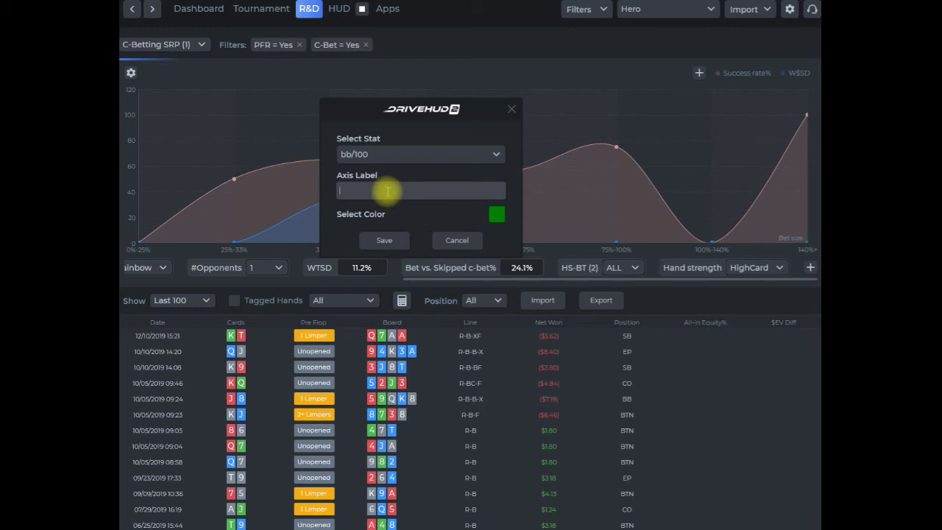
{"action": "type", "text": "bb/100"}
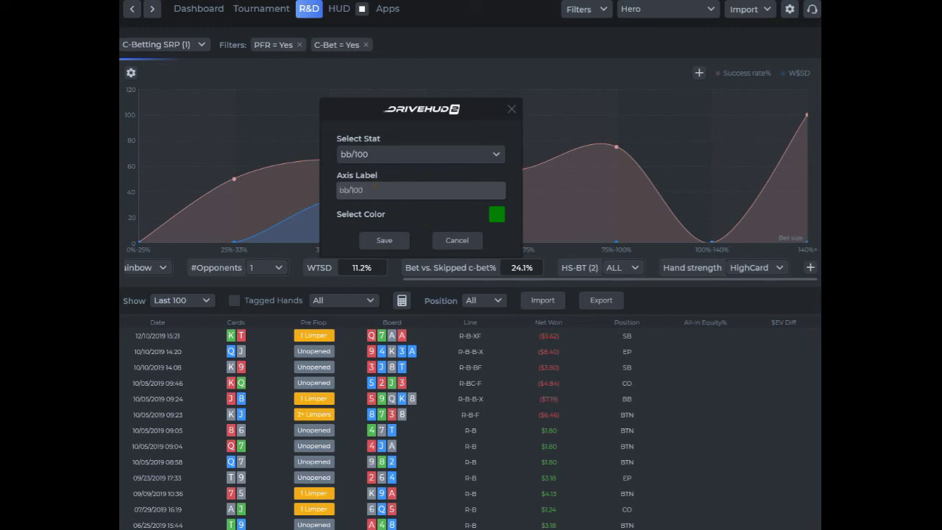
{"action": "left_click", "coordinate": [494, 214]}
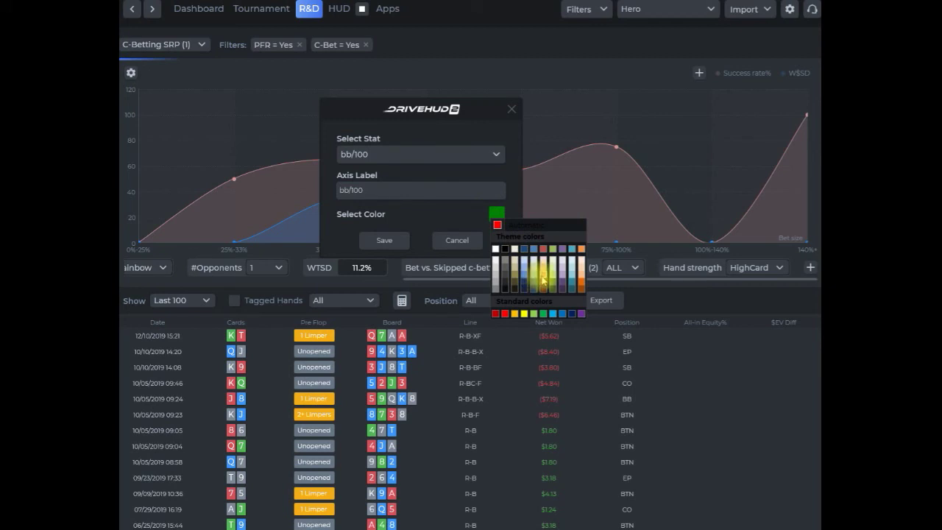
{"action": "left_click", "coordinate": [582, 284]}
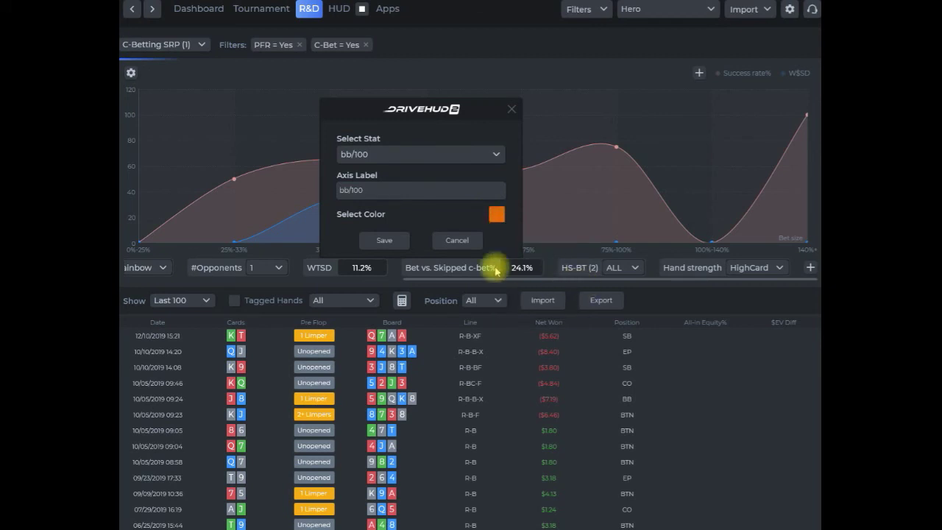
{"action": "left_click", "coordinate": [387, 242]}
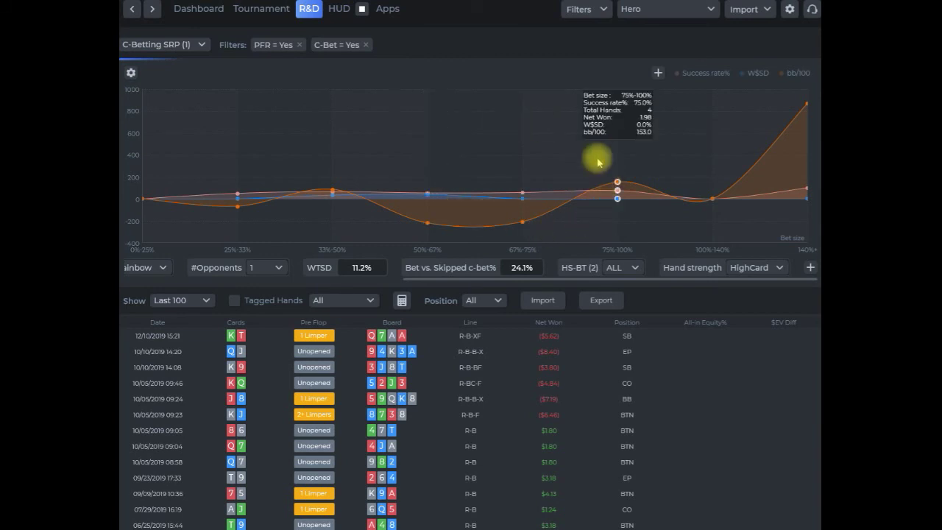
Zoom the chart into the higher bet sizes, then unzoom to the full 0%–140% range
{"action": "left_click_drag", "start_coordinate": [368, 133], "coordinate": [712, 247]}
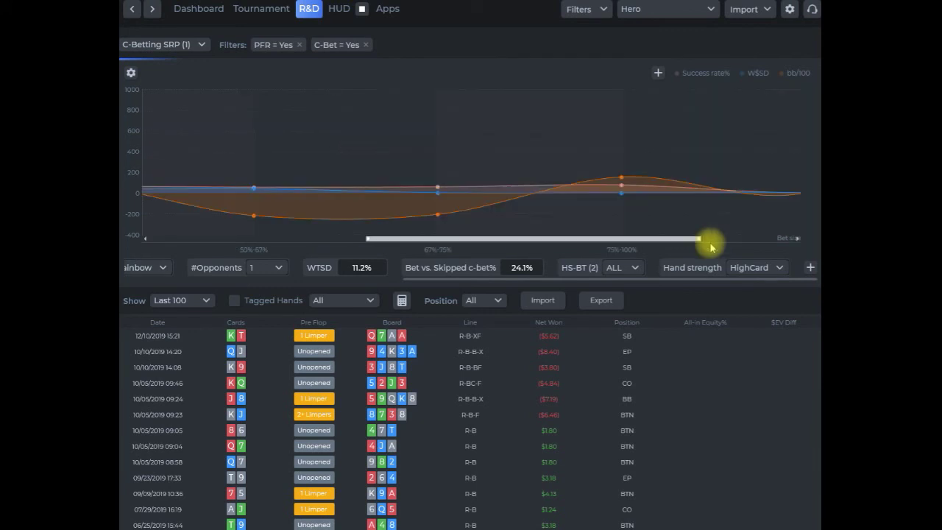
{"action": "right_click", "coordinate": [361, 153]}
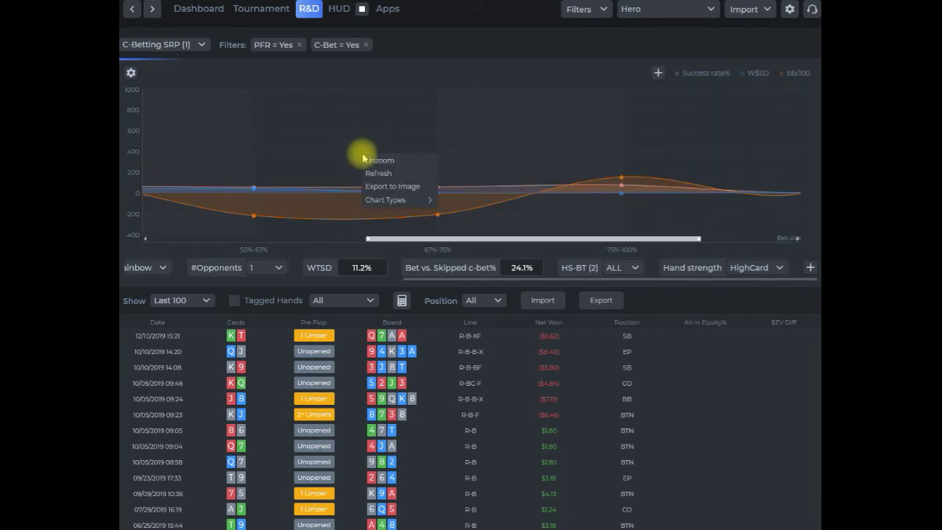
{"action": "left_click", "coordinate": [372, 161]}
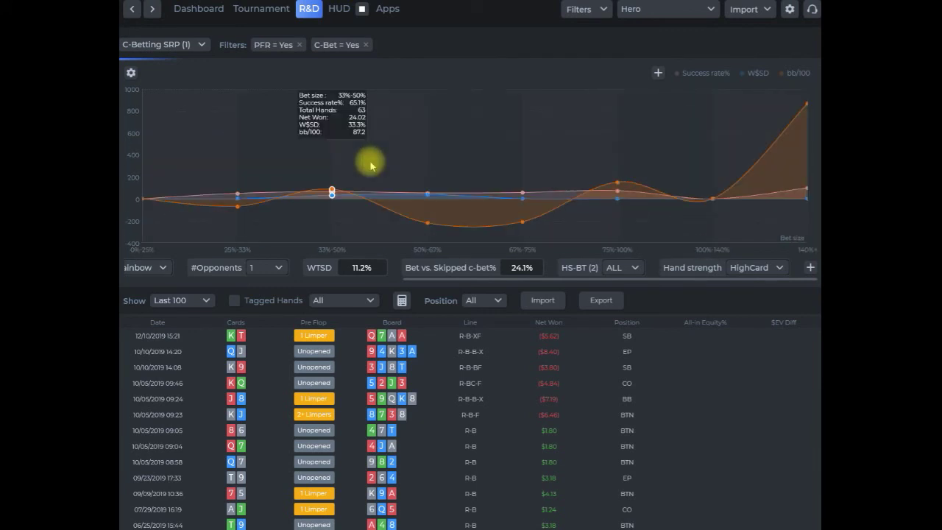
{"action": "right_click", "coordinate": [406, 149]}
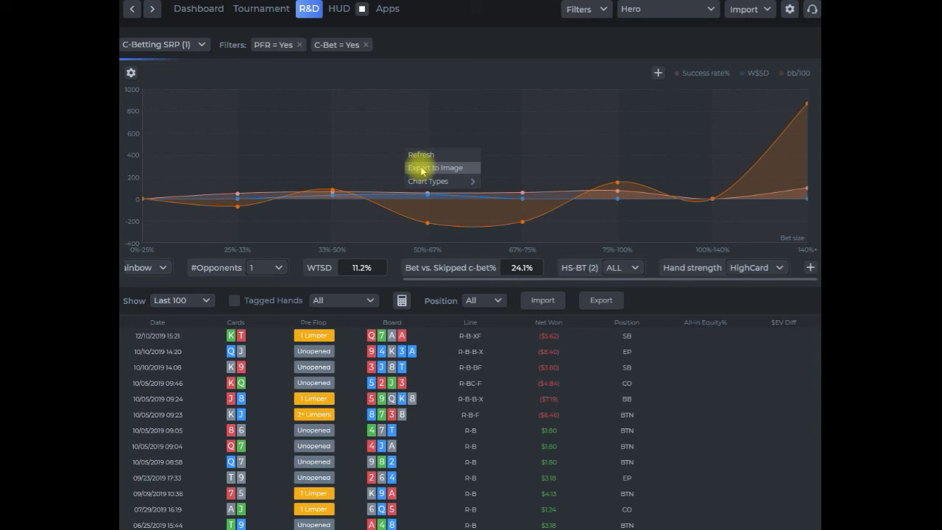
{"action": "mouse_move", "coordinate": [431, 182]}
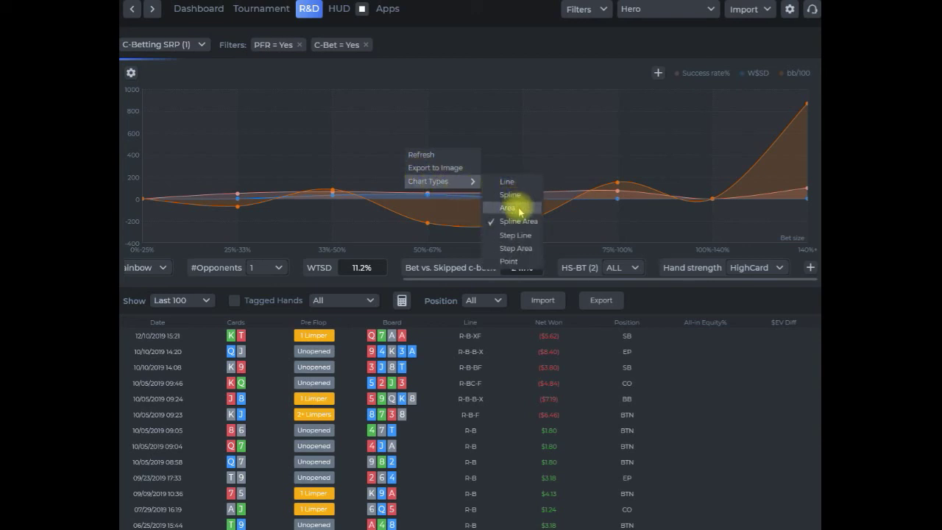
Try Step Line, Area, then Line chart styles, and refresh so every widget filter resets to ALL
{"action": "left_click", "coordinate": [520, 236]}
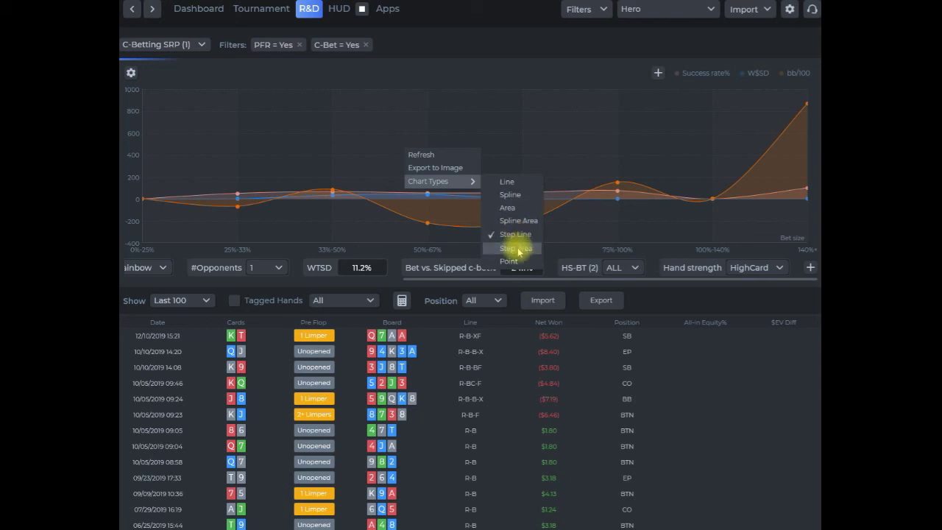
{"action": "left_click", "coordinate": [530, 209]}
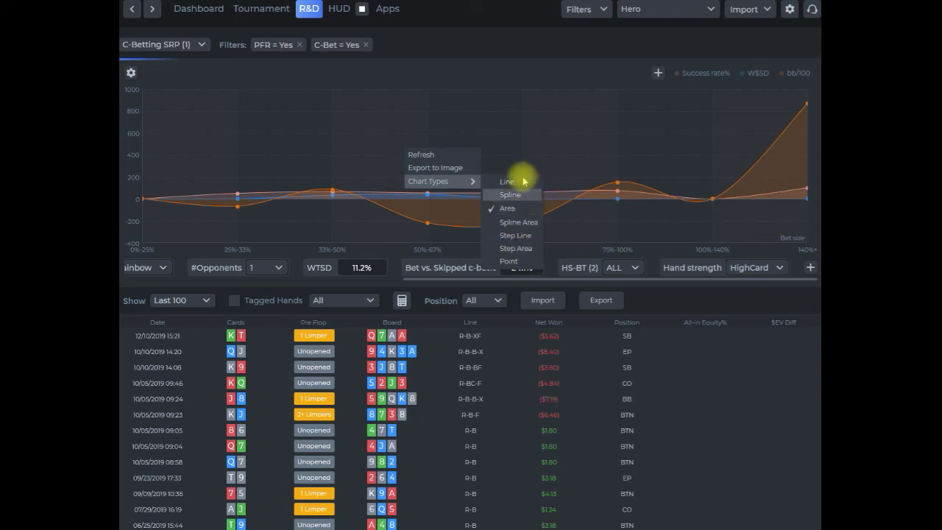
{"action": "left_click", "coordinate": [515, 183]}
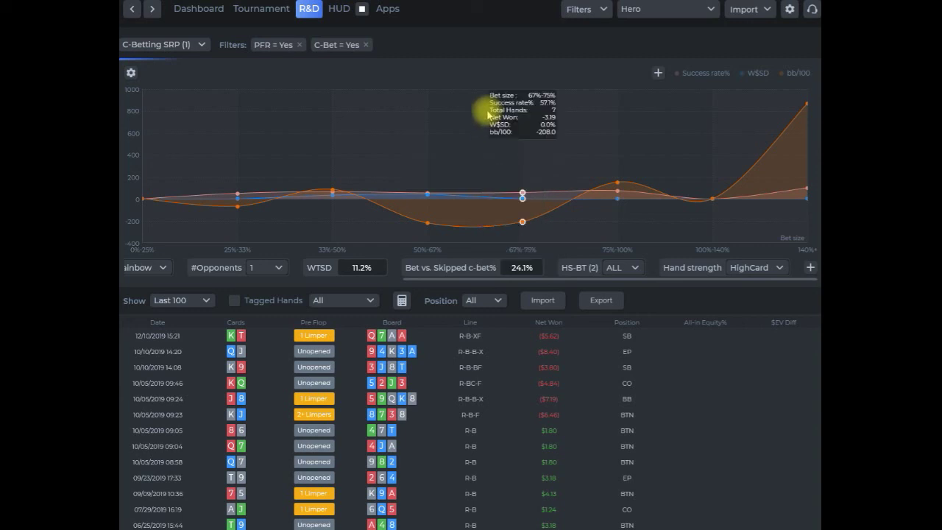
{"action": "right_click", "coordinate": [466, 137]}
{"action": "left_click", "coordinate": [469, 140]}
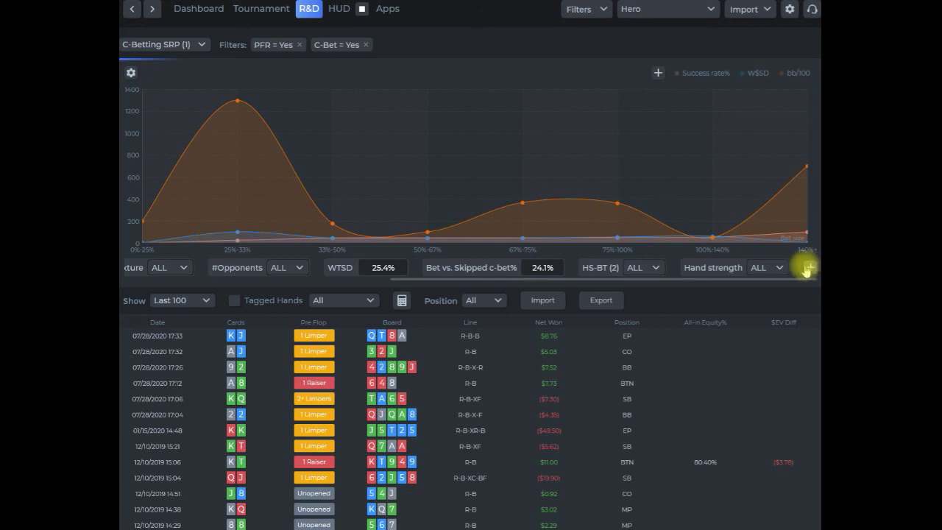
{"action": "right_click", "coordinate": [703, 274]}
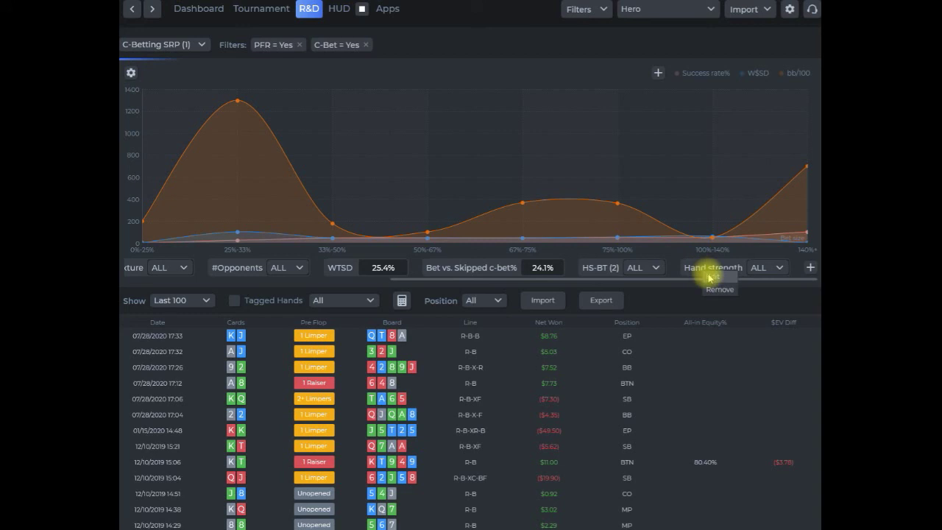
{"action": "left_click", "coordinate": [711, 277]}
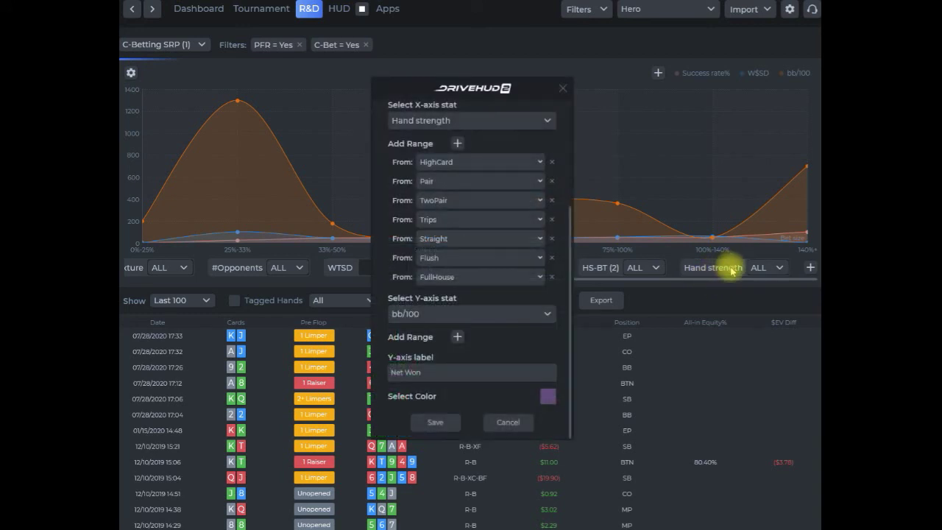
{"action": "scroll", "coordinate": [516, 318], "scroll_direction": "up", "scroll_amount": 2}
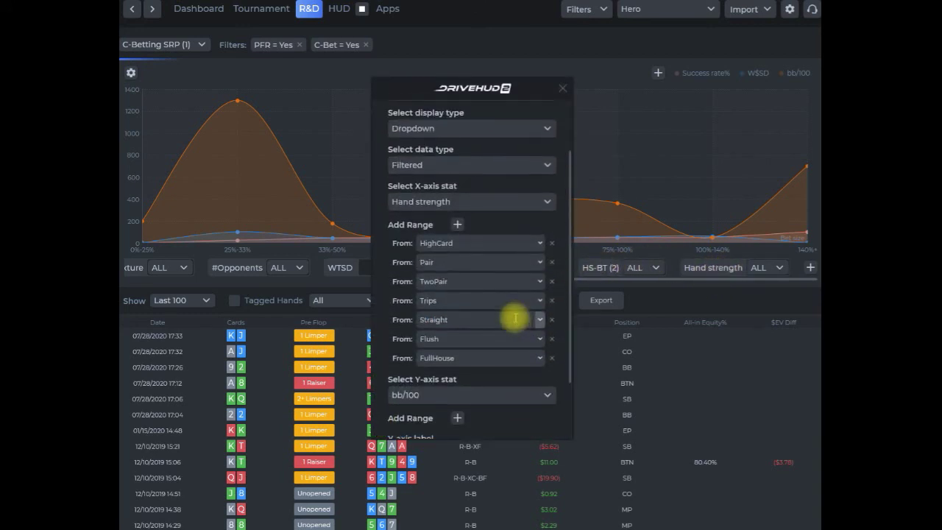
{"action": "scroll", "coordinate": [515, 318], "scroll_direction": "up", "scroll_amount": 2}
{"action": "scroll", "coordinate": [515, 318], "scroll_direction": "down", "scroll_amount": 5}
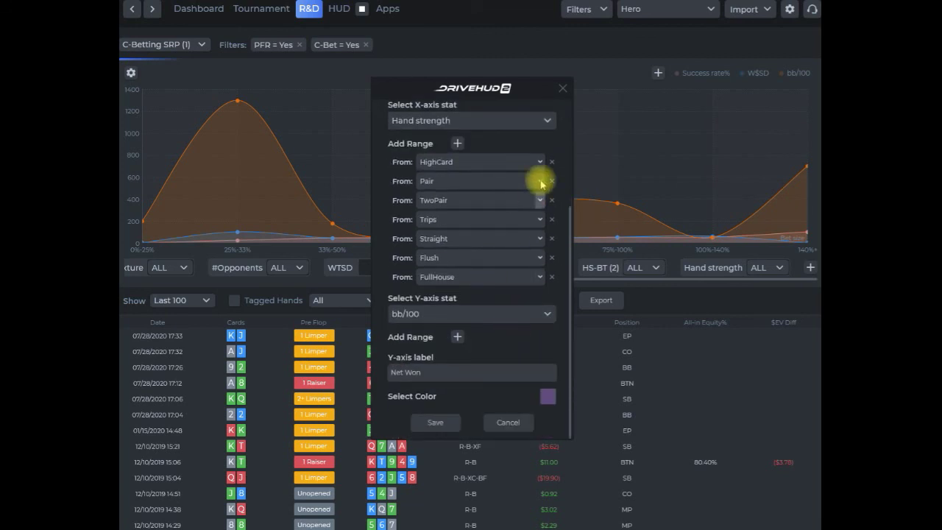
{"action": "left_click", "coordinate": [563, 88]}
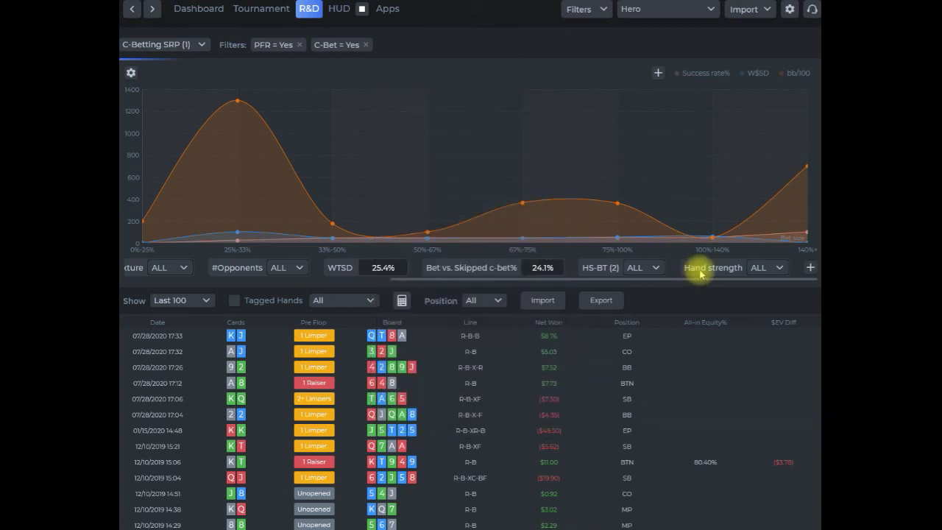
{"action": "right_click", "coordinate": [700, 274]}
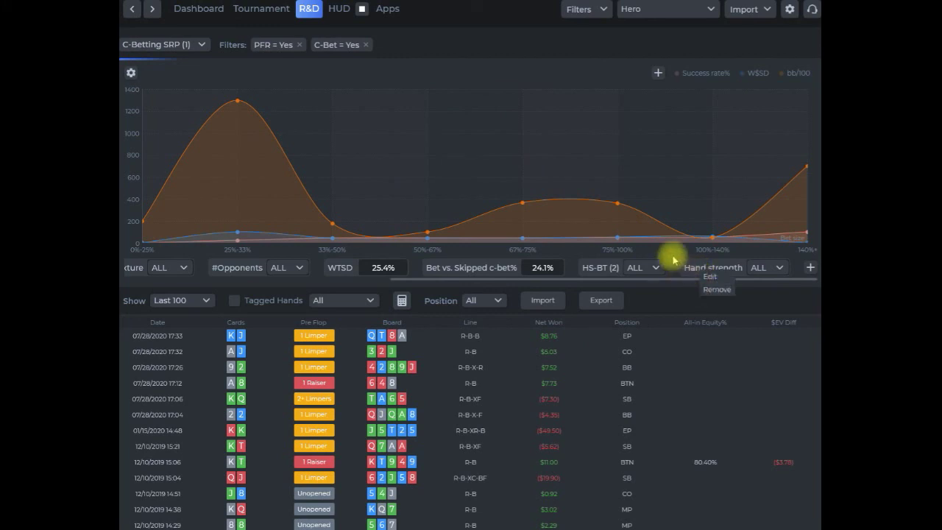
{"action": "left_click", "coordinate": [668, 257]}
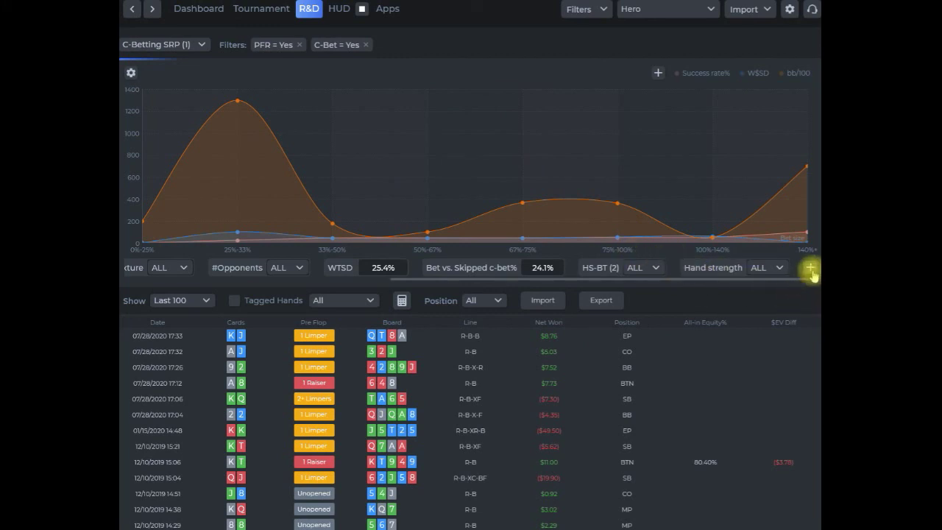
{"action": "scroll", "coordinate": [543, 273], "scroll_direction": "left", "scroll_amount": 3}
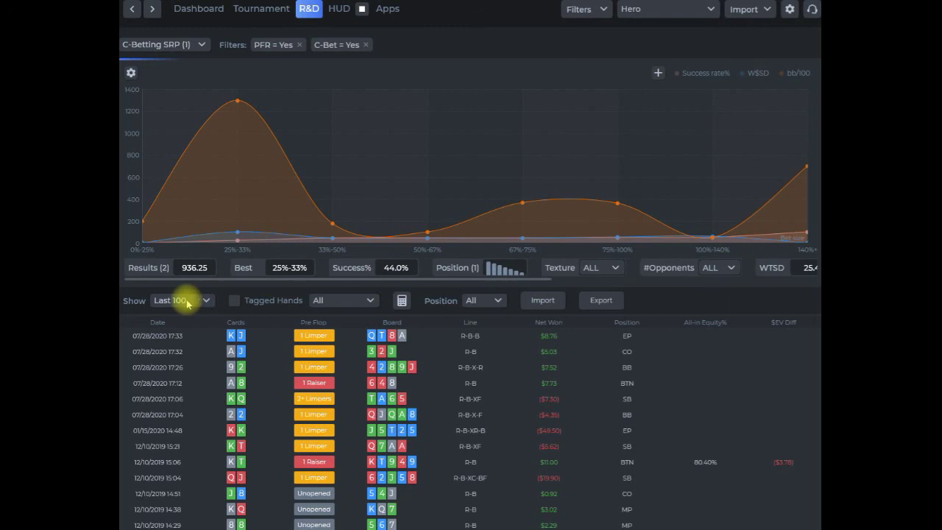
{"action": "mouse_move", "coordinate": [338, 116]}
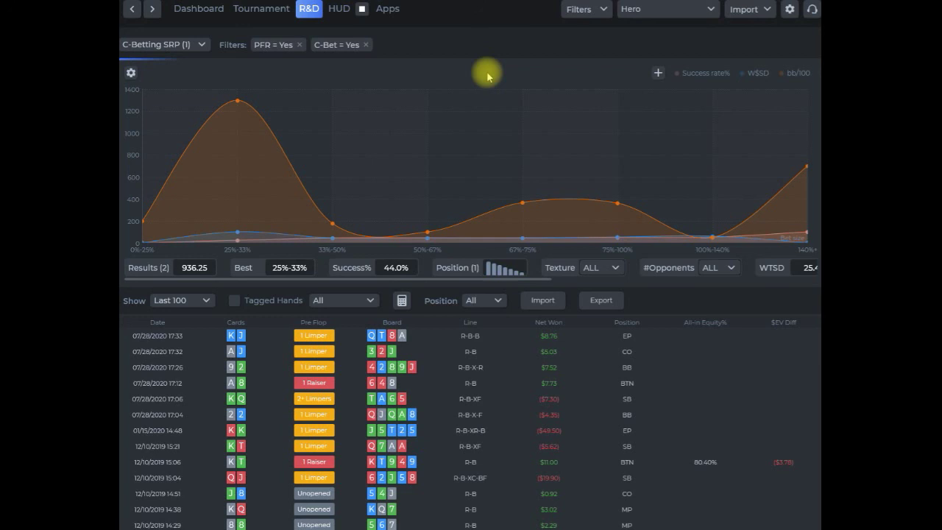
{"action": "left_click", "coordinate": [202, 46]}
{"action": "scroll", "coordinate": [199, 94], "scroll_direction": "up", "scroll_amount": 5}
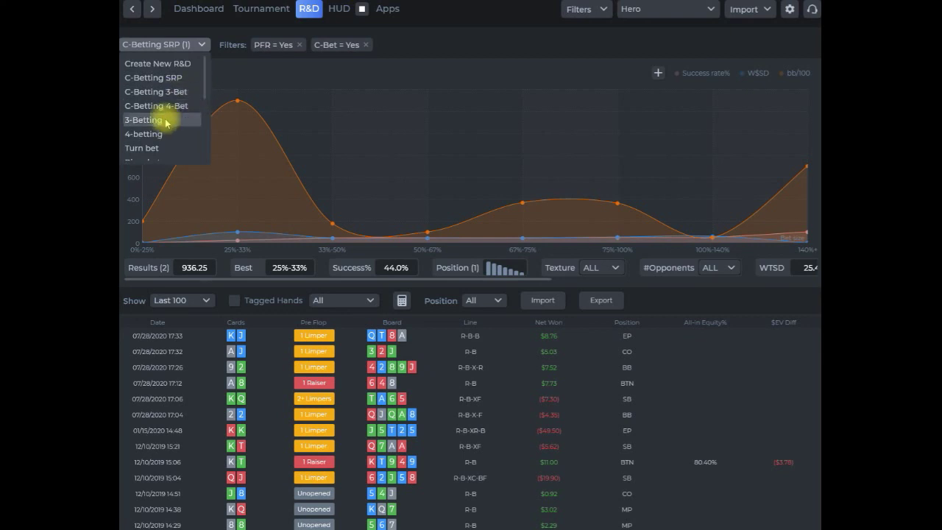
{"action": "scroll", "coordinate": [166, 123], "scroll_direction": "down", "scroll_amount": 5}
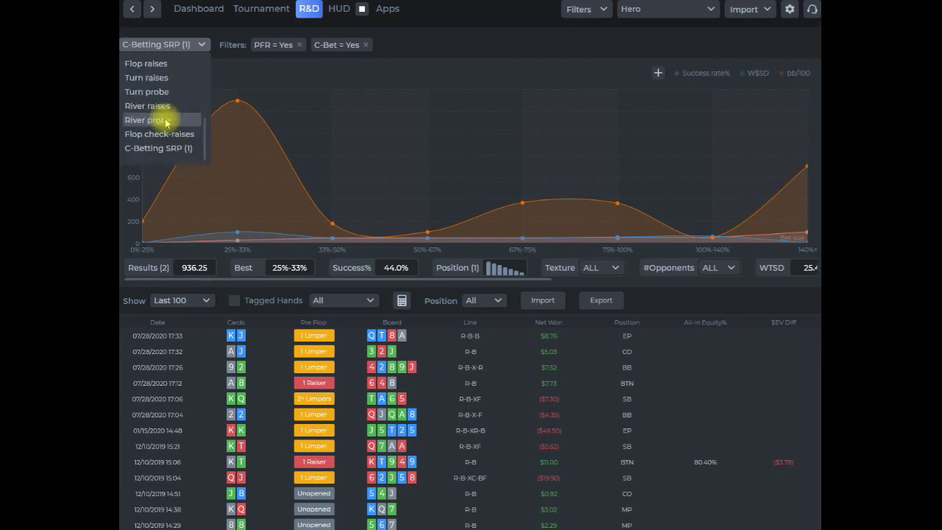
{"action": "left_click", "coordinate": [428, 46]}
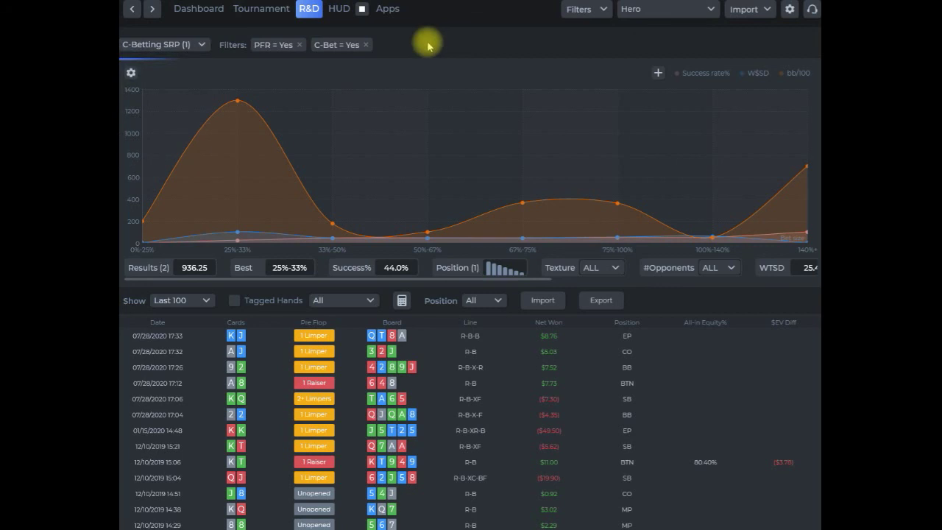